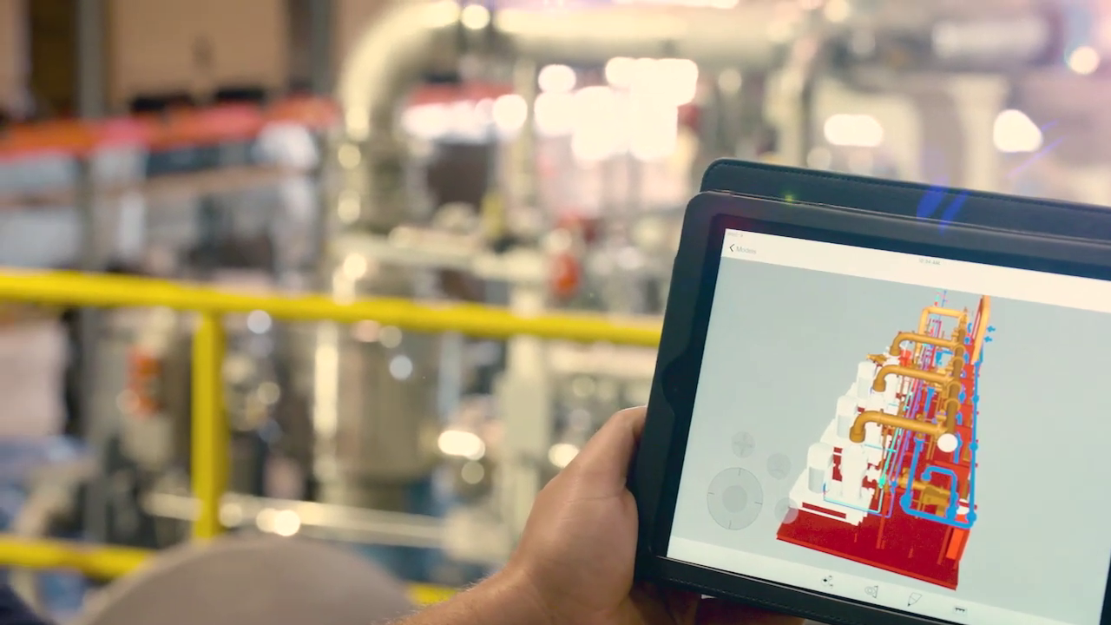
# Open the floor plan and set both main and branch duct types to Round Duct: Supply
pyautogui.moveTo(227, 455); pyautogui.dragTo(228, 471)
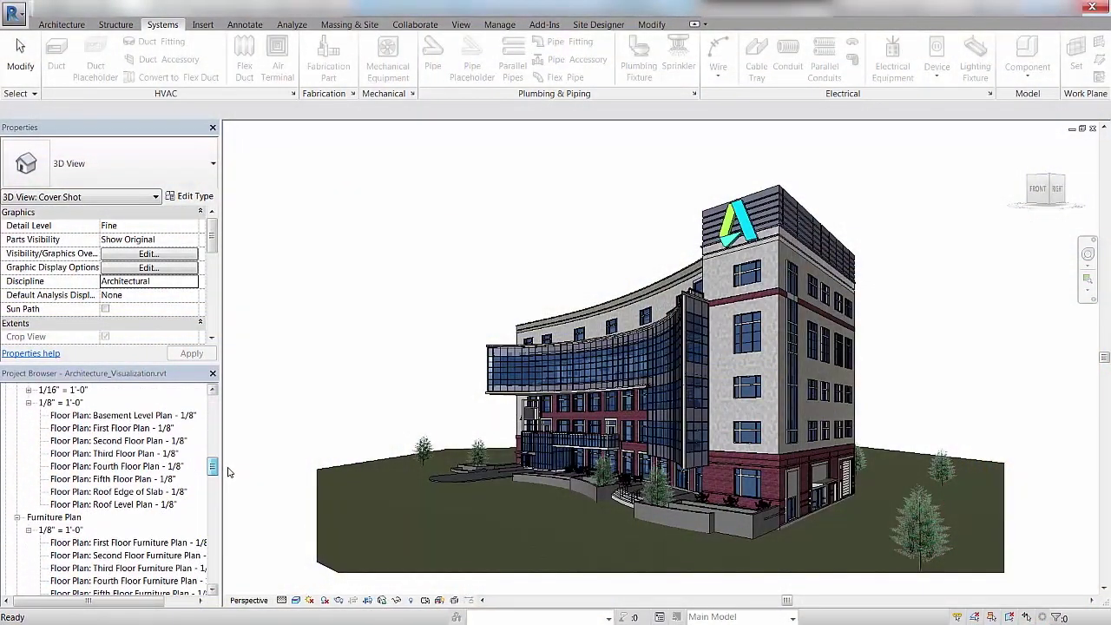
pyautogui.click(126, 427)
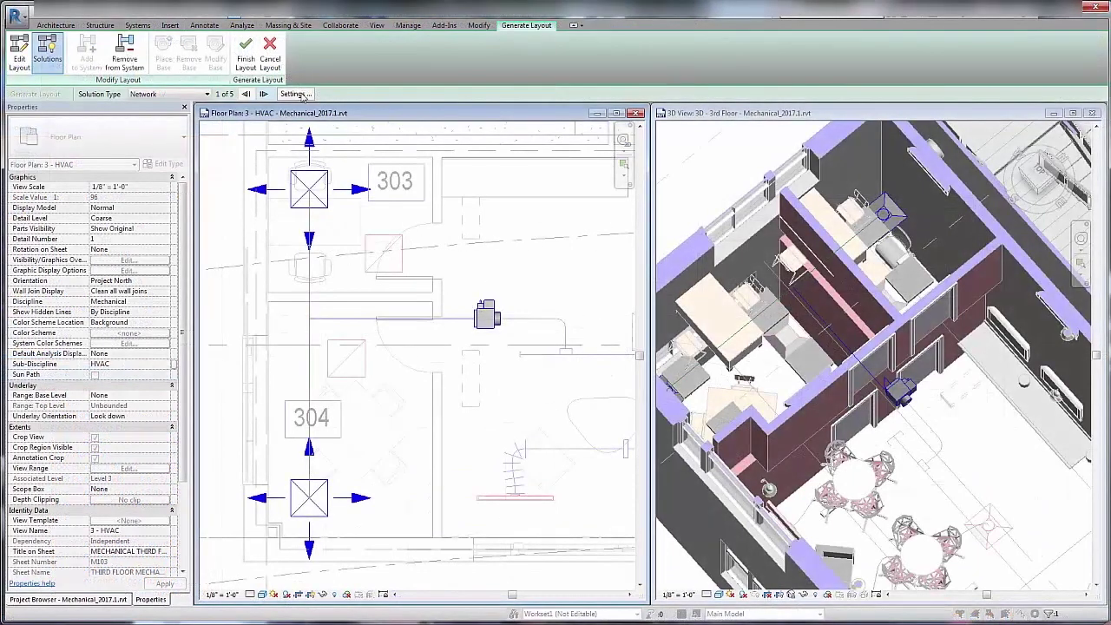
pyautogui.click(295, 93)
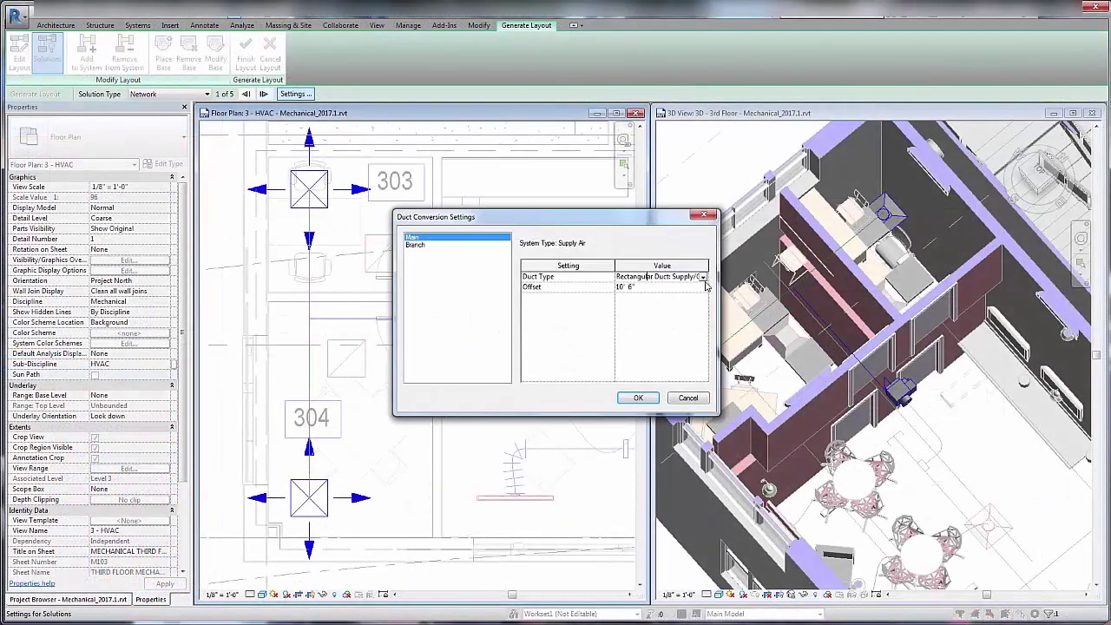
pyautogui.click(703, 277)
pyautogui.click(671, 322)
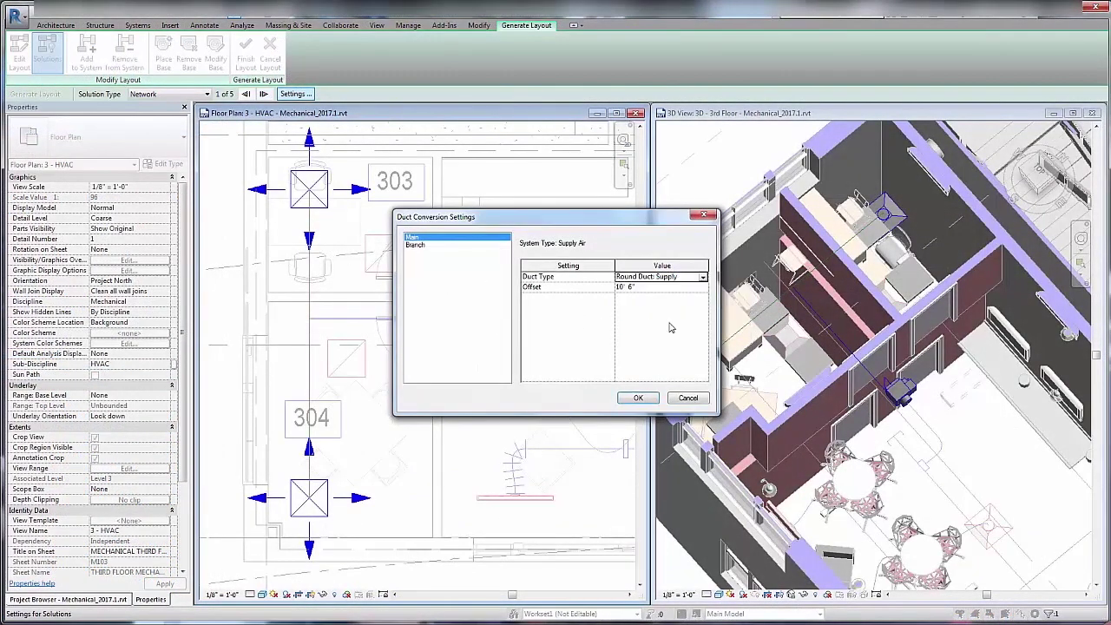
pyautogui.click(450, 246)
pyautogui.click(703, 277)
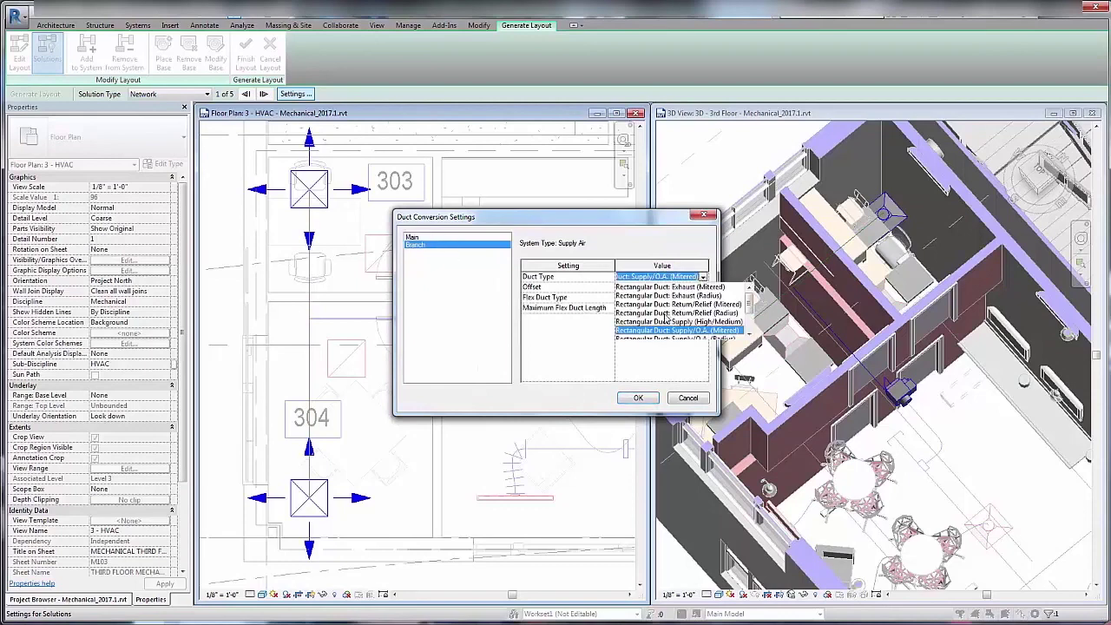
pyautogui.scroll(-2, 744, 321)
pyautogui.click(659, 321)
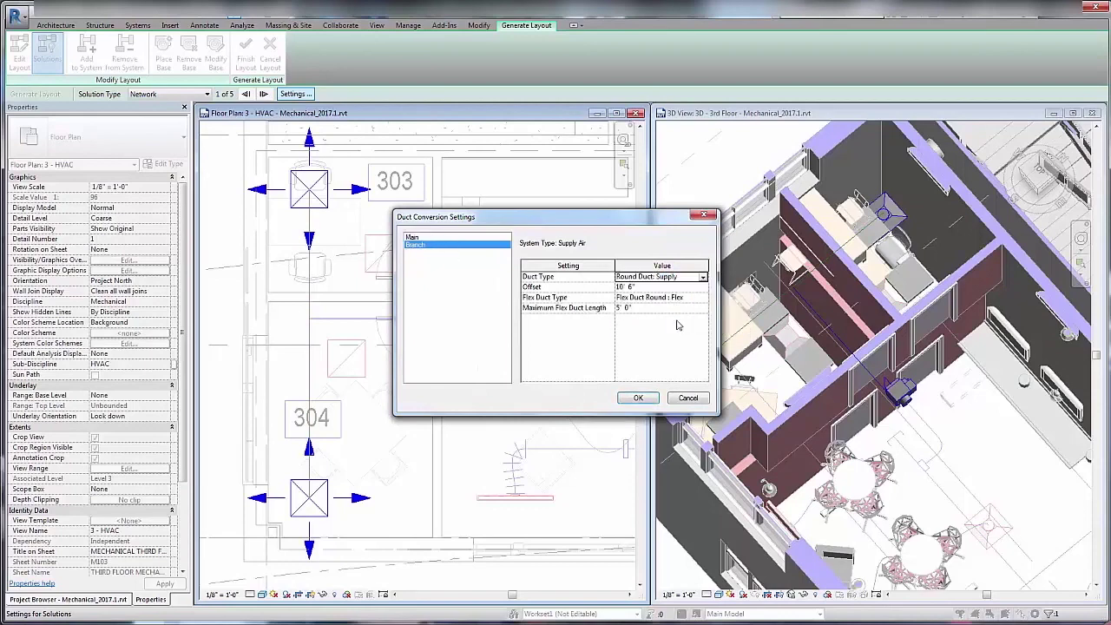
pyautogui.click(638, 398)
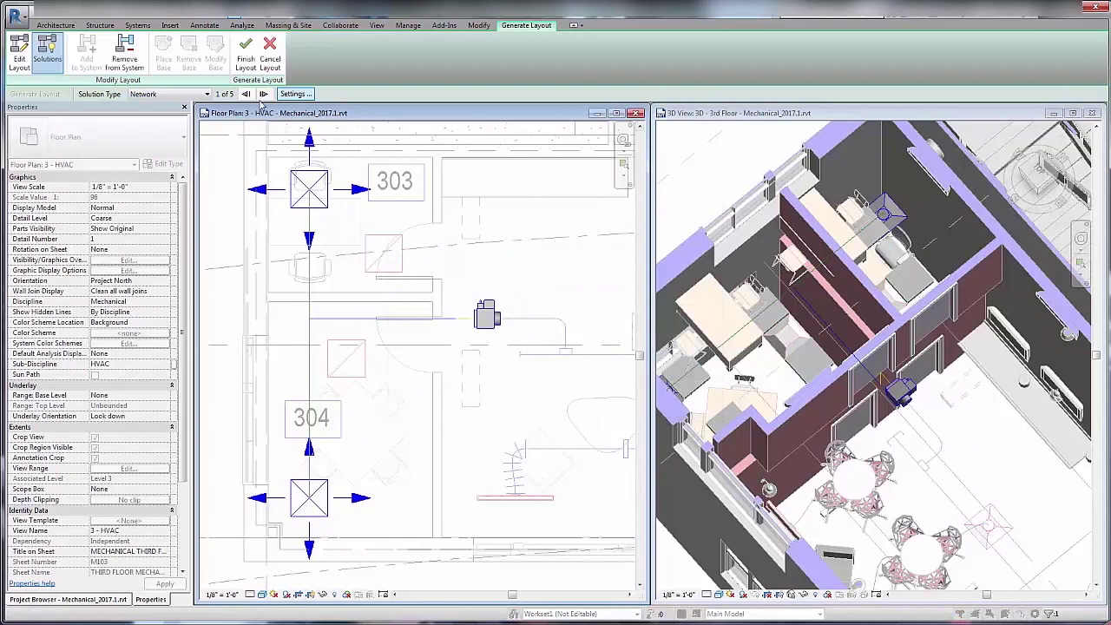
# Advance the generated layout to solution 4 of 5
pyautogui.click(264, 94)
pyautogui.click(264, 94)
pyautogui.click(264, 94)
pyautogui.click(264, 94)
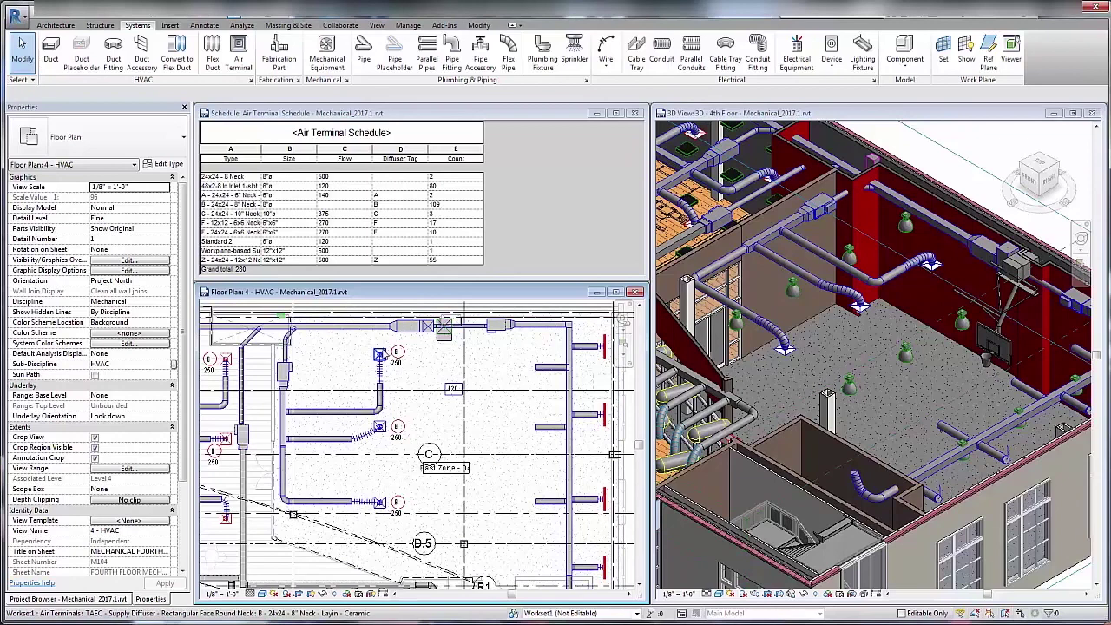
# Copy the supply diffuser 23'-6" to the right
pyautogui.click(380, 352)
pyautogui.click(237, 63)
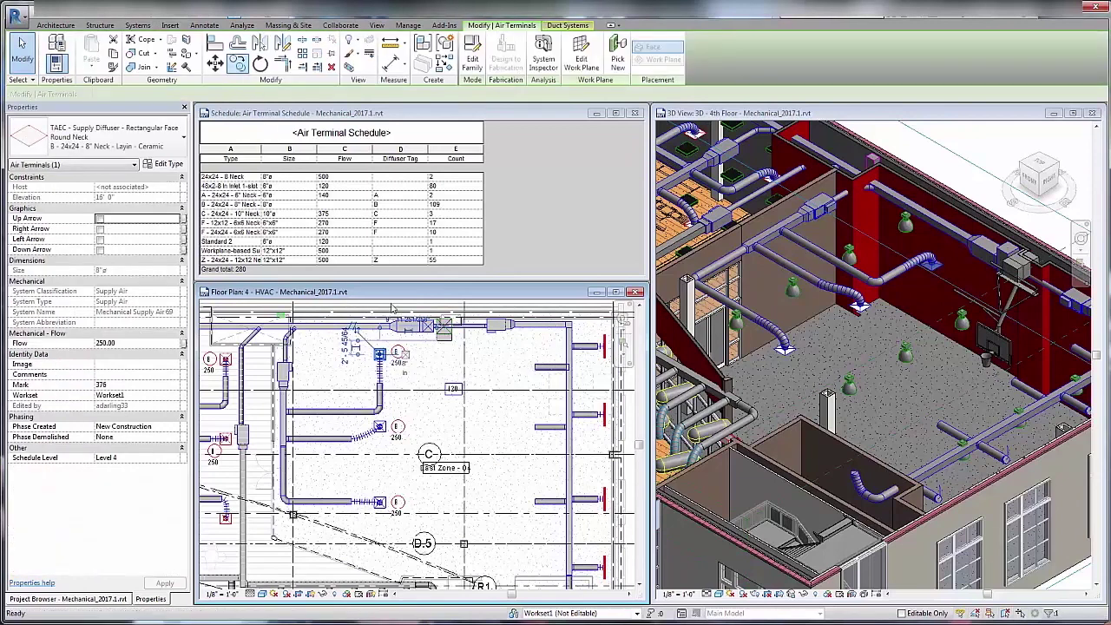
pyautogui.click(388, 358)
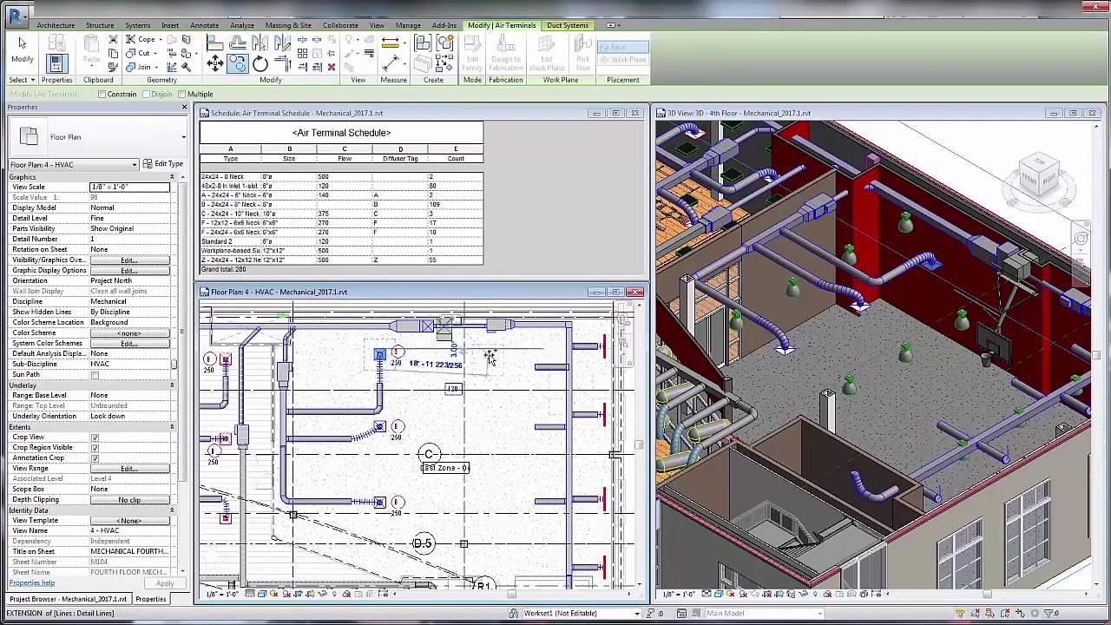
pyautogui.click(514, 351)
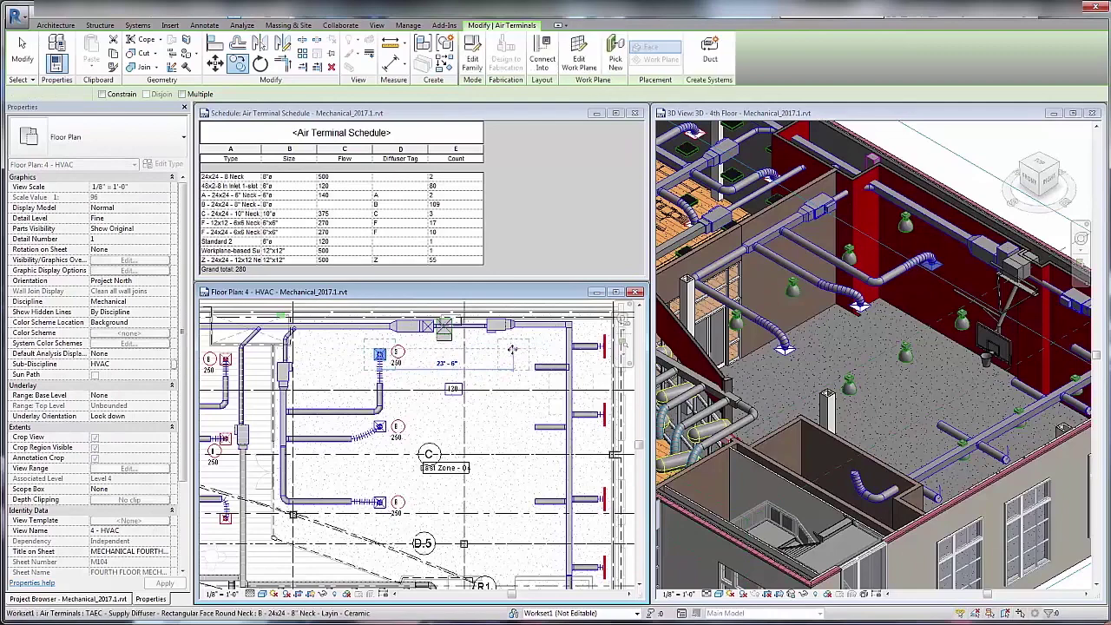
pyautogui.press('Escape')
# Change the Diffuser Tag from B to G for all diffusers of that type
pyautogui.scroll(5, 410, 363)
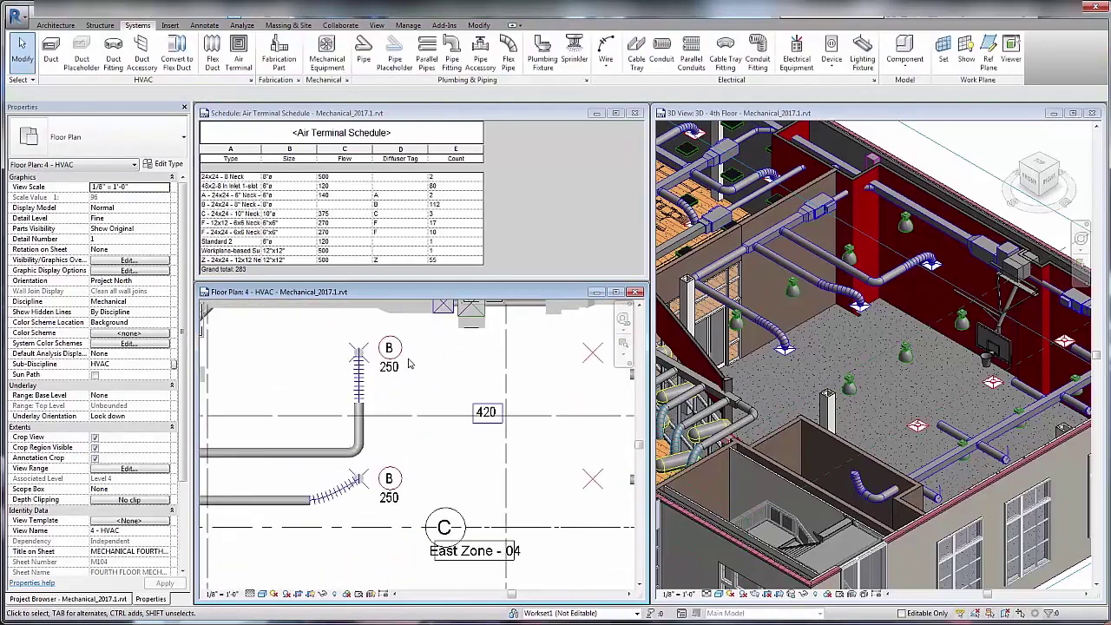
pyautogui.click(422, 205)
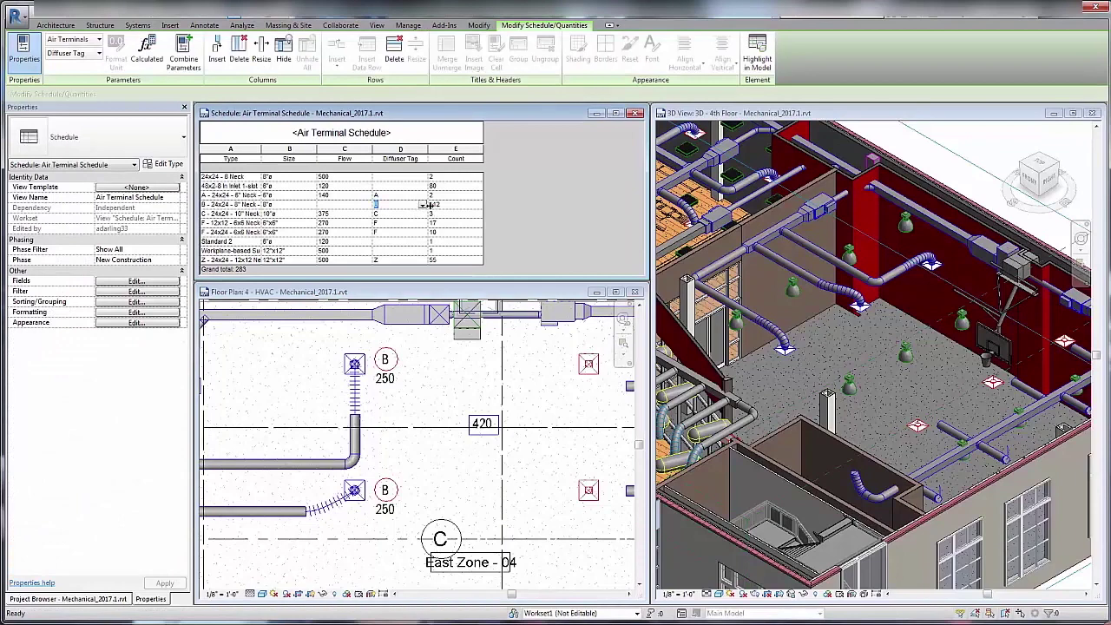
pyautogui.write('B')
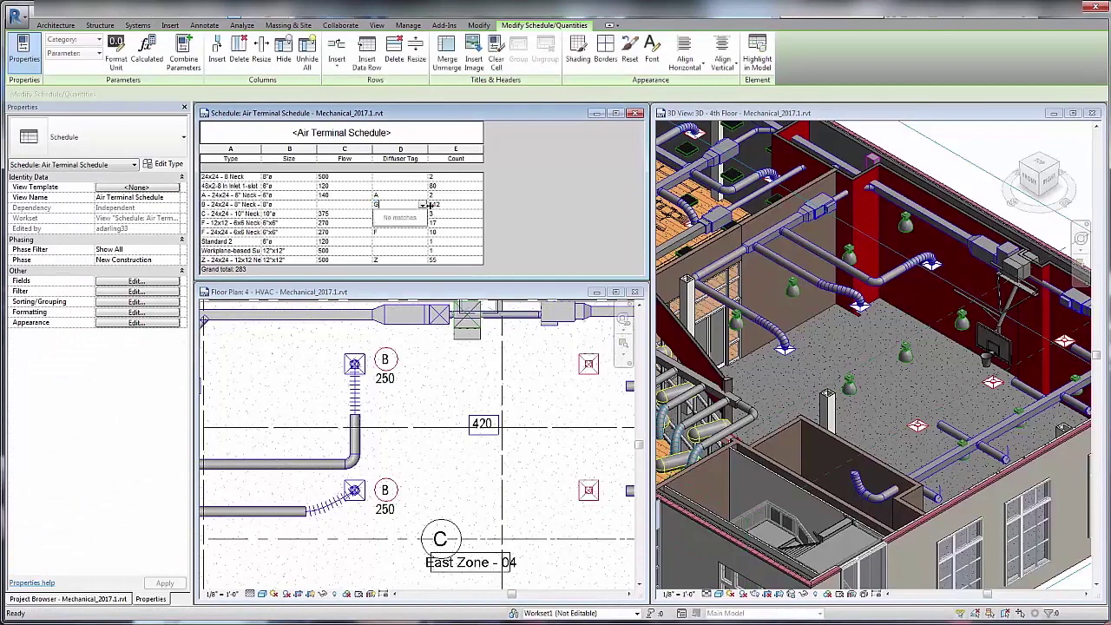
pyautogui.press('Return')
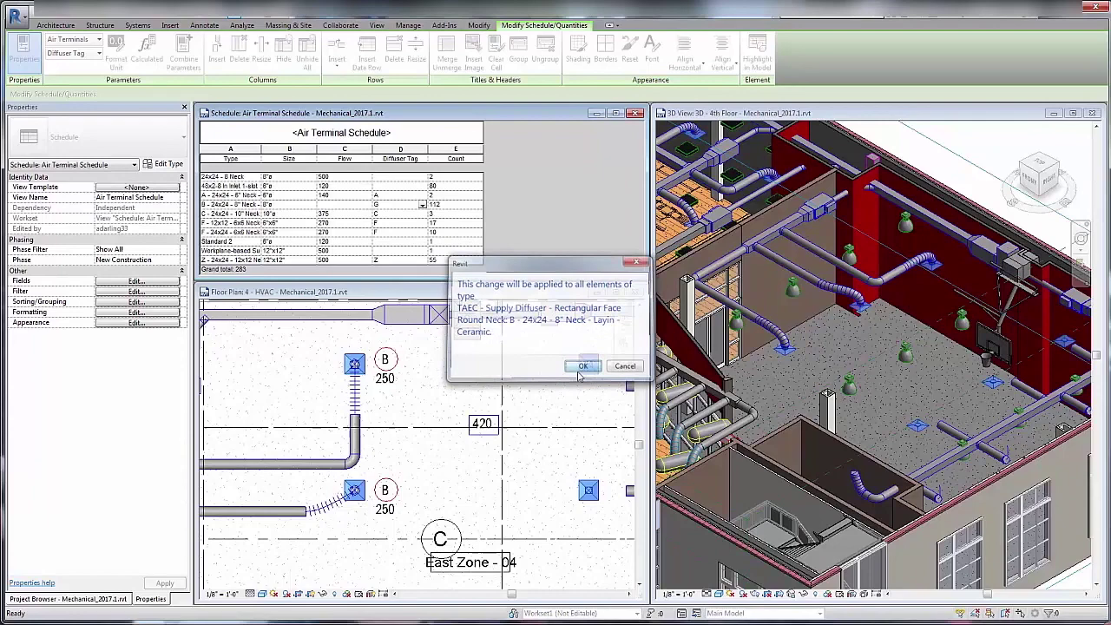
pyautogui.click(583, 367)
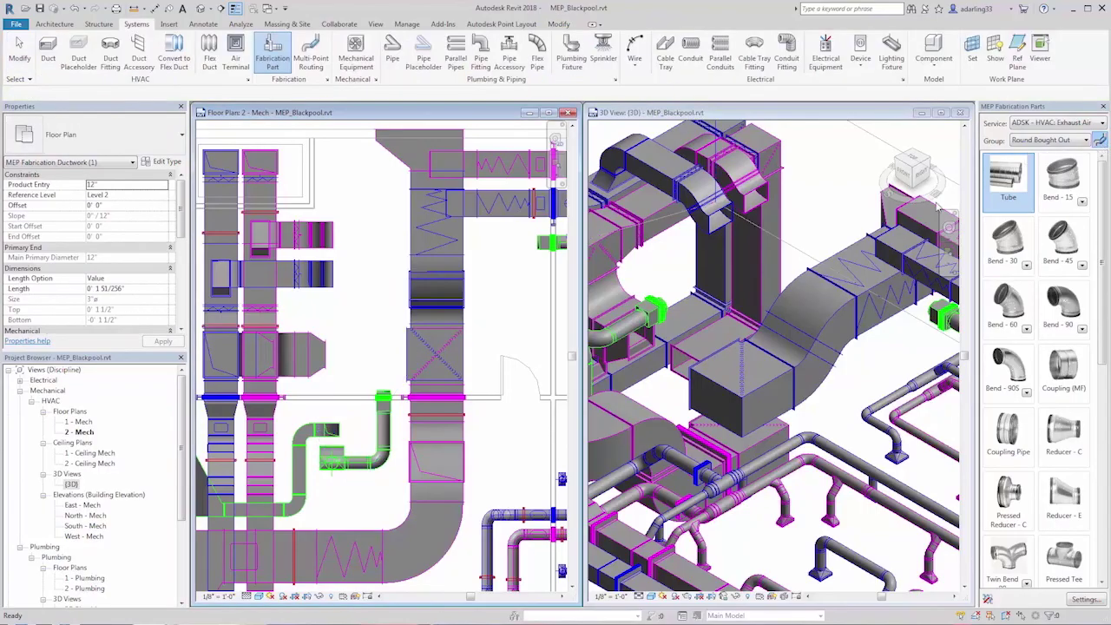
pyautogui.click(310, 54)
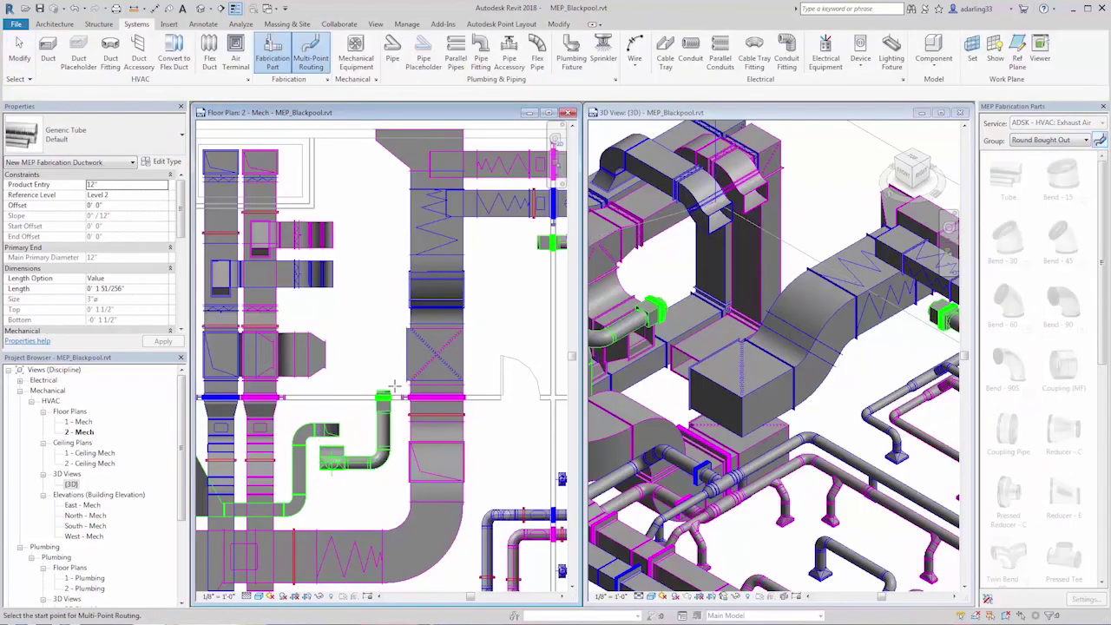
# Route a 12" round fabrication duct with a vertical rise and diagonal run into the existing duct
pyautogui.click(382, 388)
pyautogui.click(383, 318)
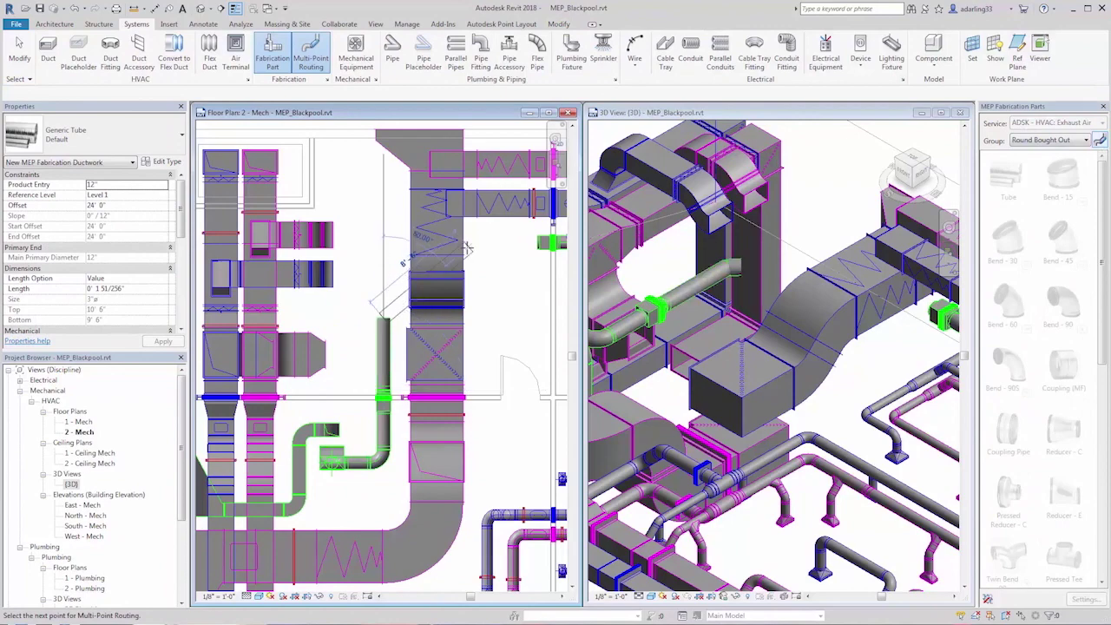
pyautogui.click(467, 243)
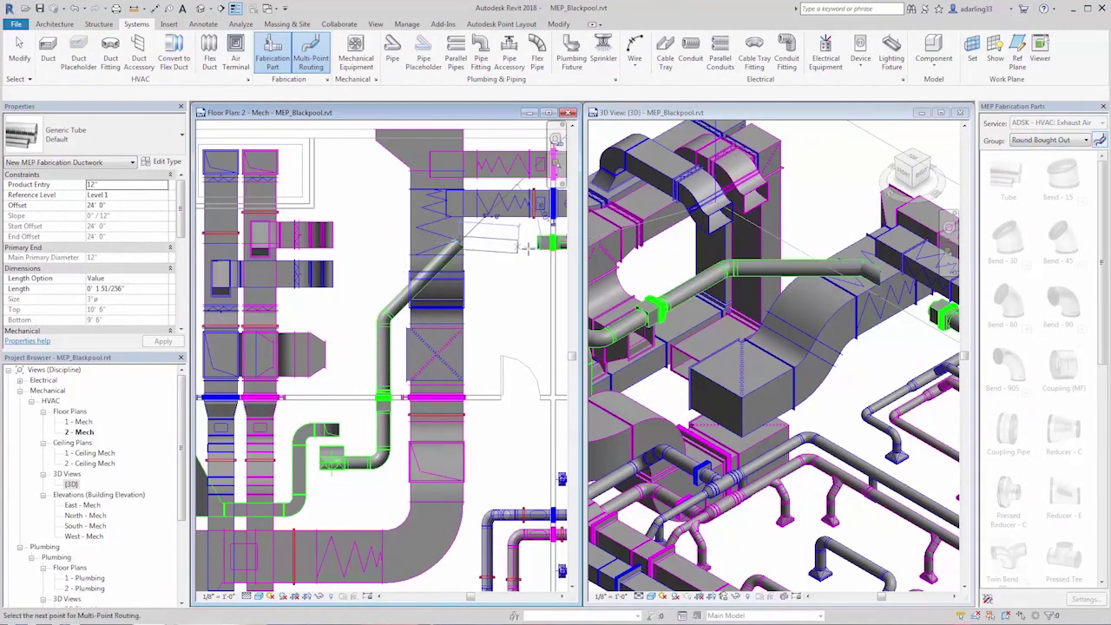
pyautogui.click(531, 243)
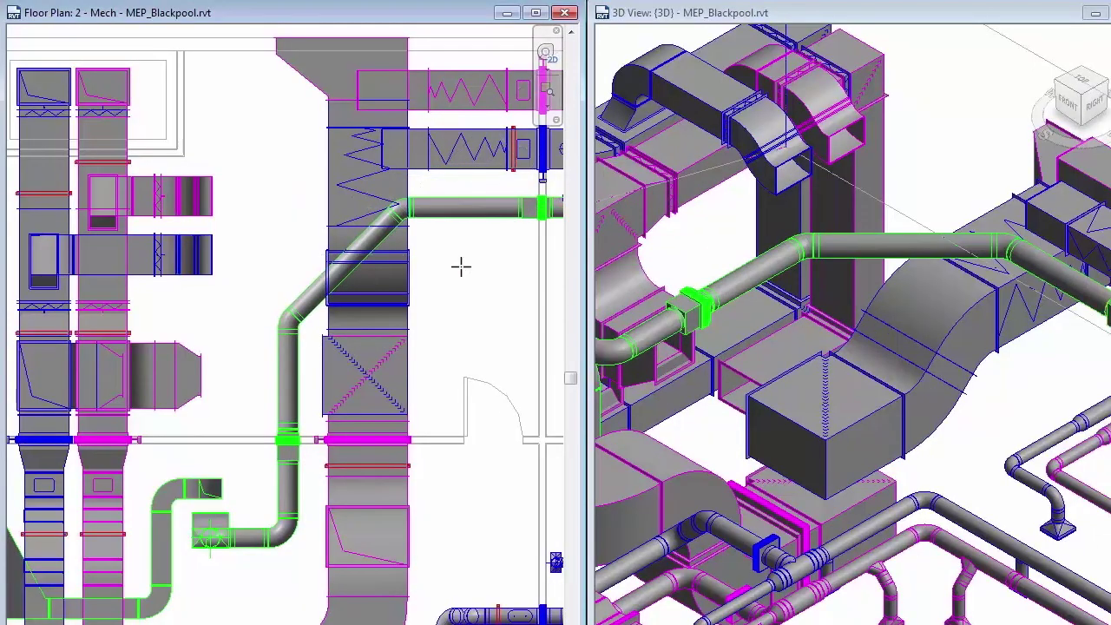
# Auto-route the rectangular duct end to the upper duct and choose solution 7 of 14
pyautogui.click(217, 263)
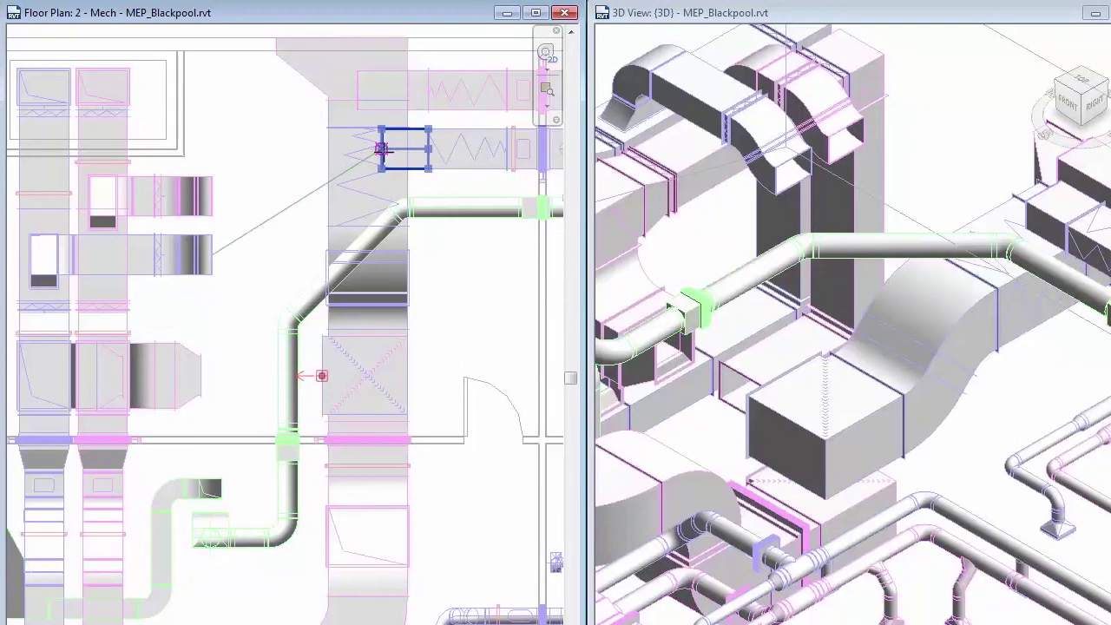
pyautogui.click(382, 148)
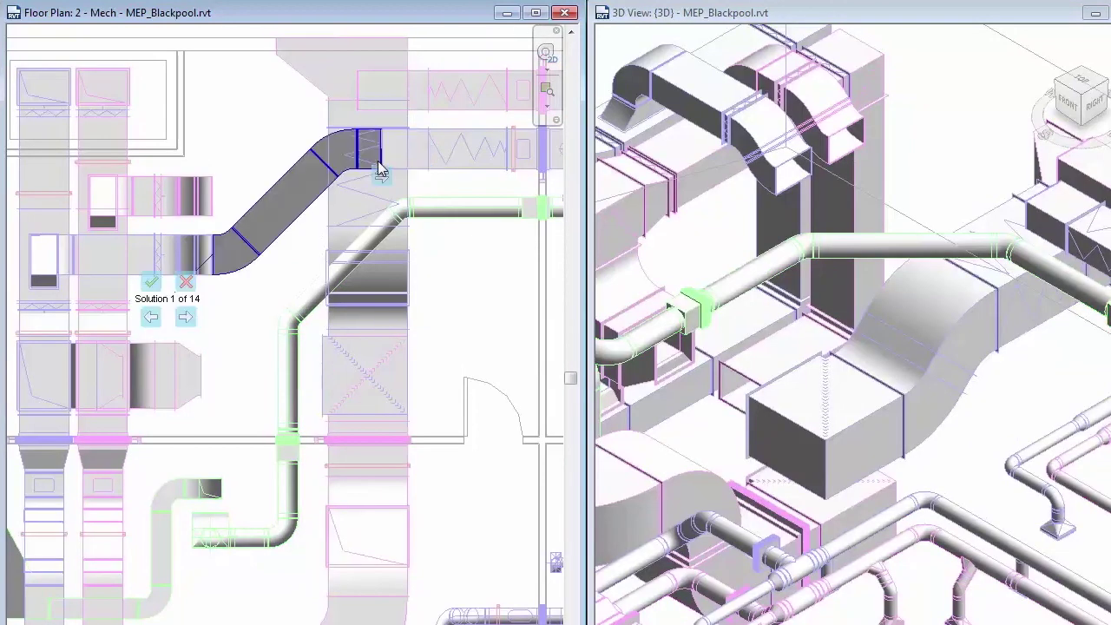
pyautogui.click(187, 318)
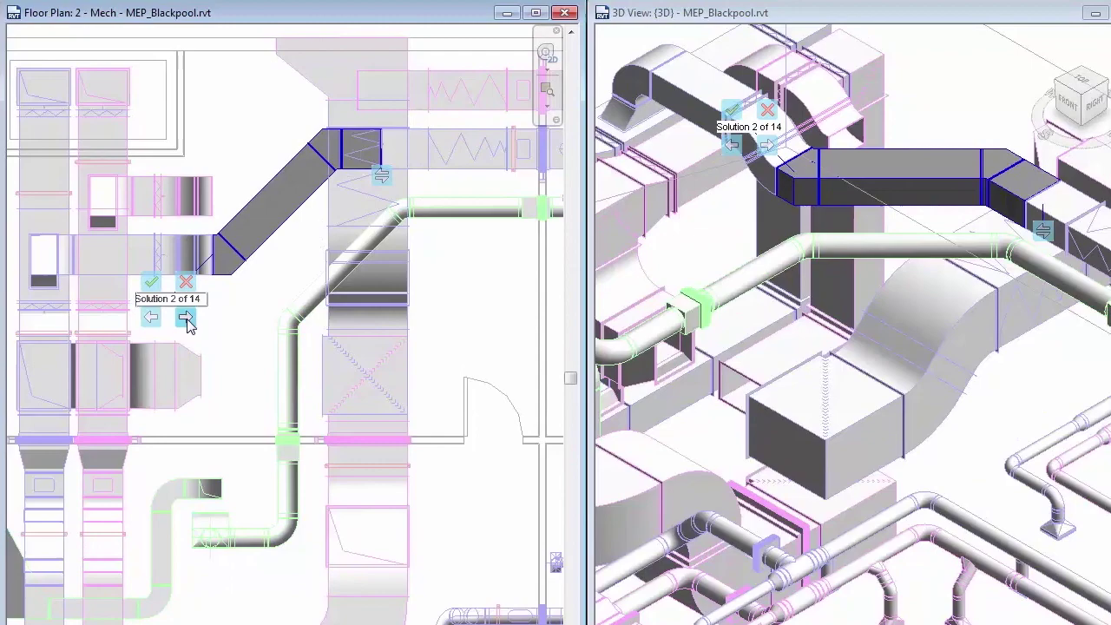
pyautogui.click(187, 319)
pyautogui.click(186, 318)
pyautogui.click(186, 318)
pyautogui.click(187, 318)
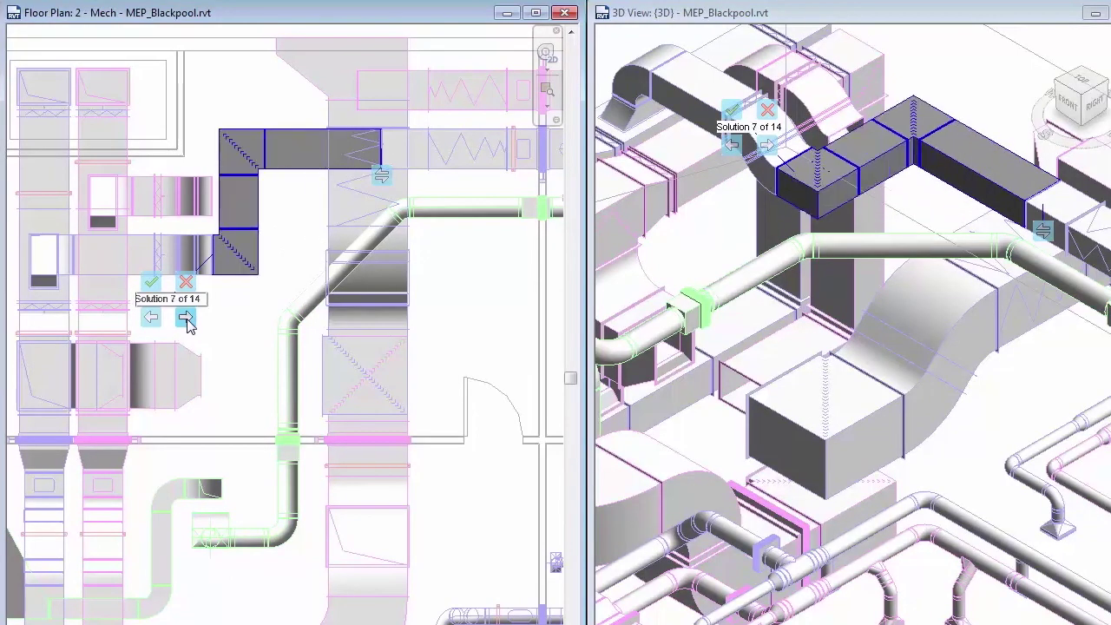
pyautogui.click(186, 319)
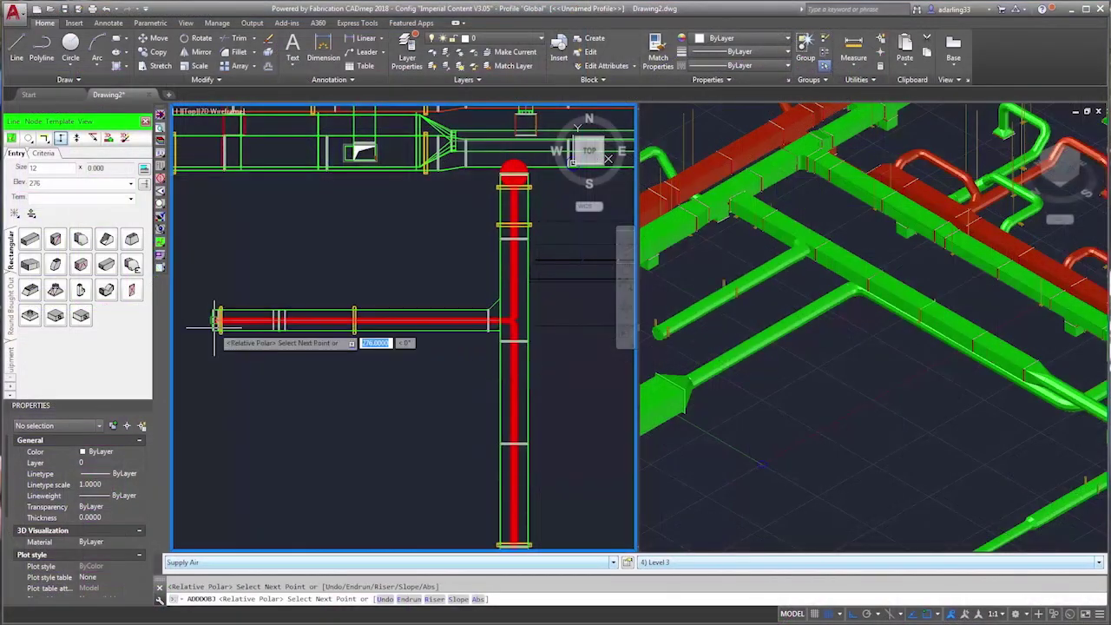
pyautogui.moveTo(214, 323); pyautogui.dragTo(479, 324, button='middle')
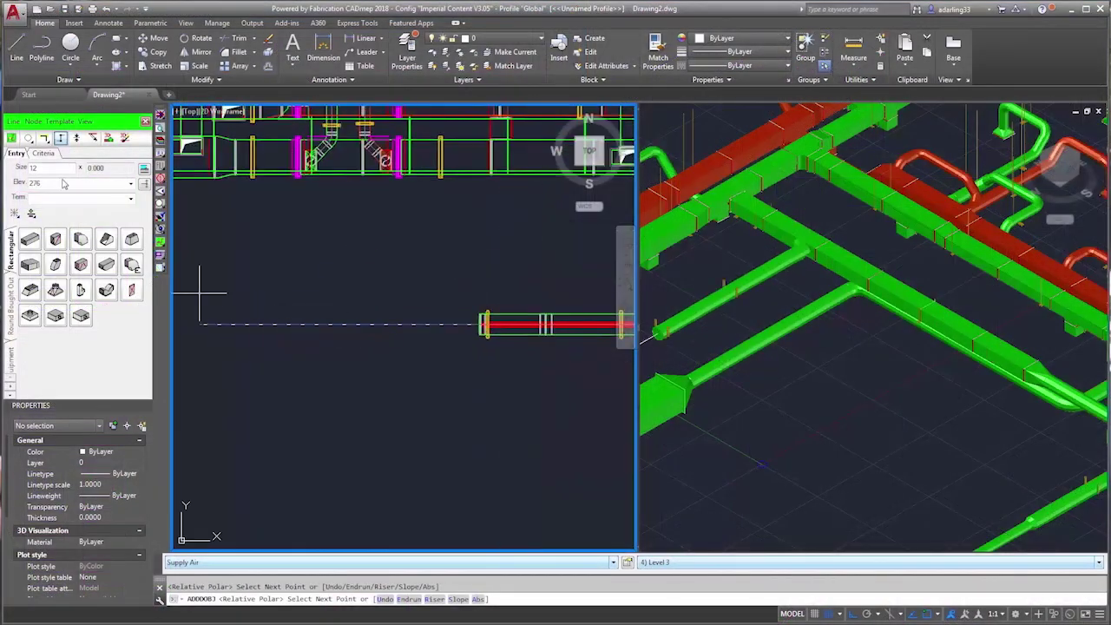
# Extend the supply air duct left, add a tee with a downward branch, and a riser off the red duct
pyautogui.click(208, 325)
pyautogui.write('E')
pyautogui.press('Return')
pyautogui.click(241, 236)
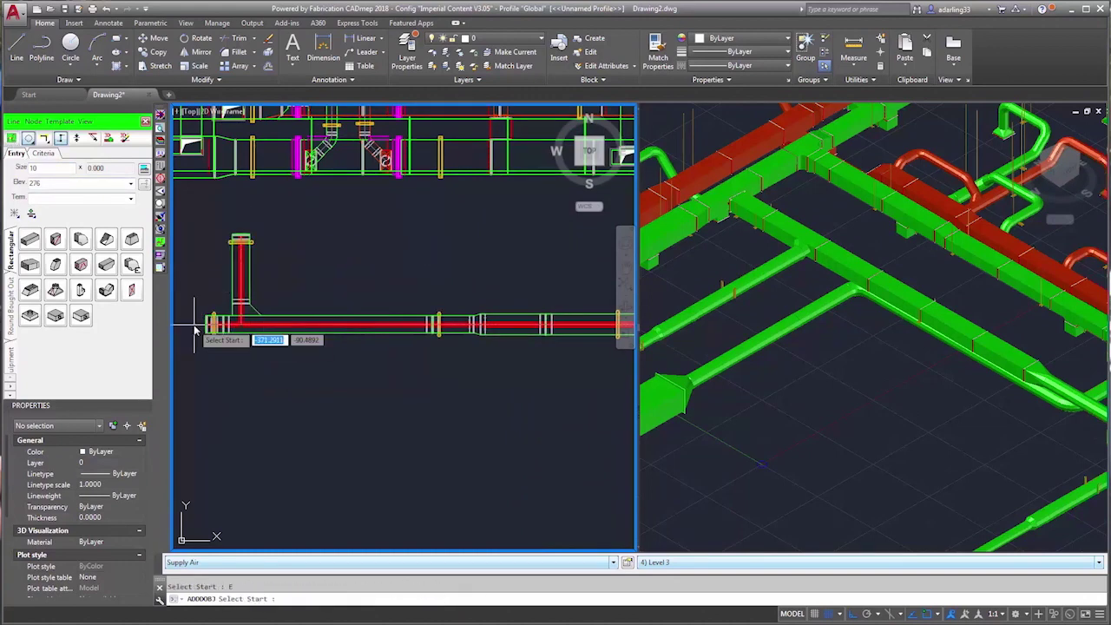
pyautogui.click(79, 390)
pyautogui.click(78, 510)
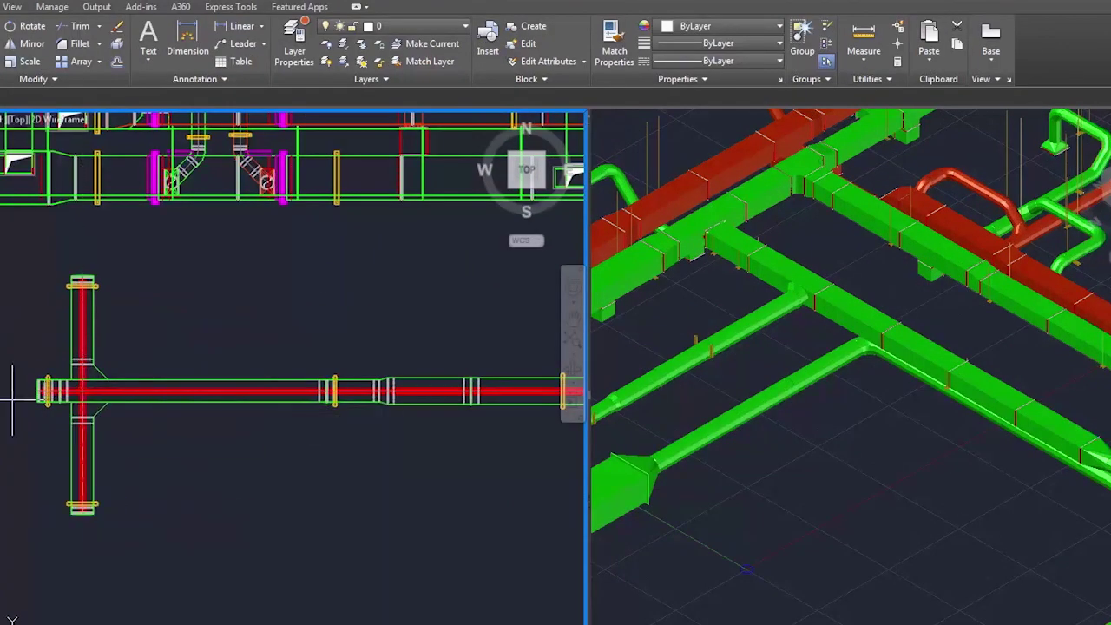
pyautogui.moveTo(209, 386); pyautogui.dragTo(97, 386, button='middle')
pyautogui.click(322, 391)
pyautogui.click(319, 282)
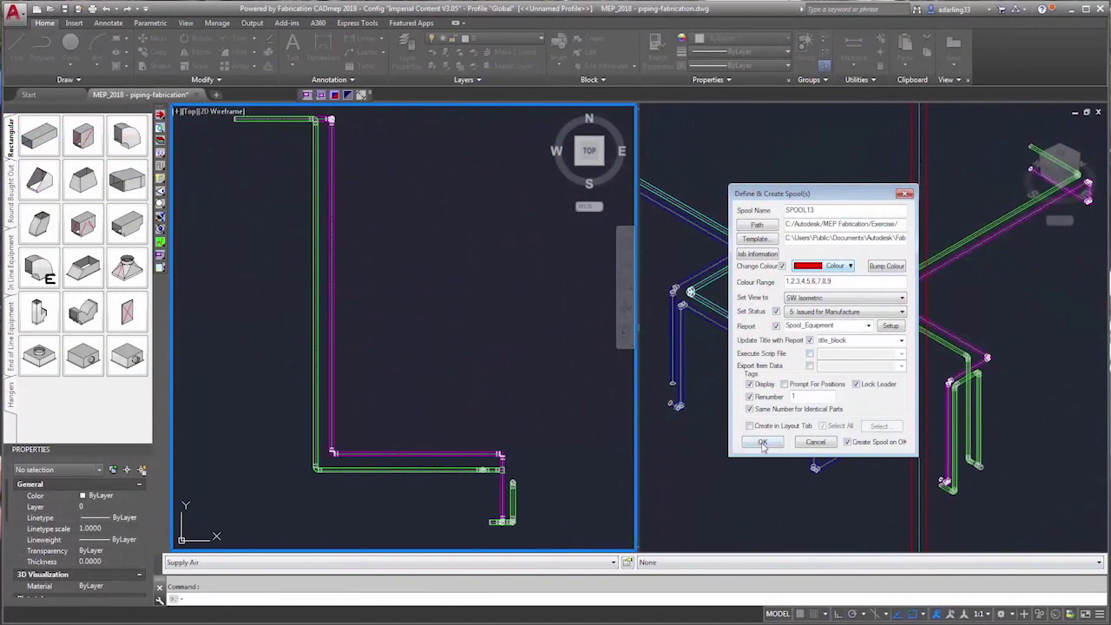
# Create a SPOOLDWG spool sheet from the selected magenta pipes
pyautogui.click(764, 448)
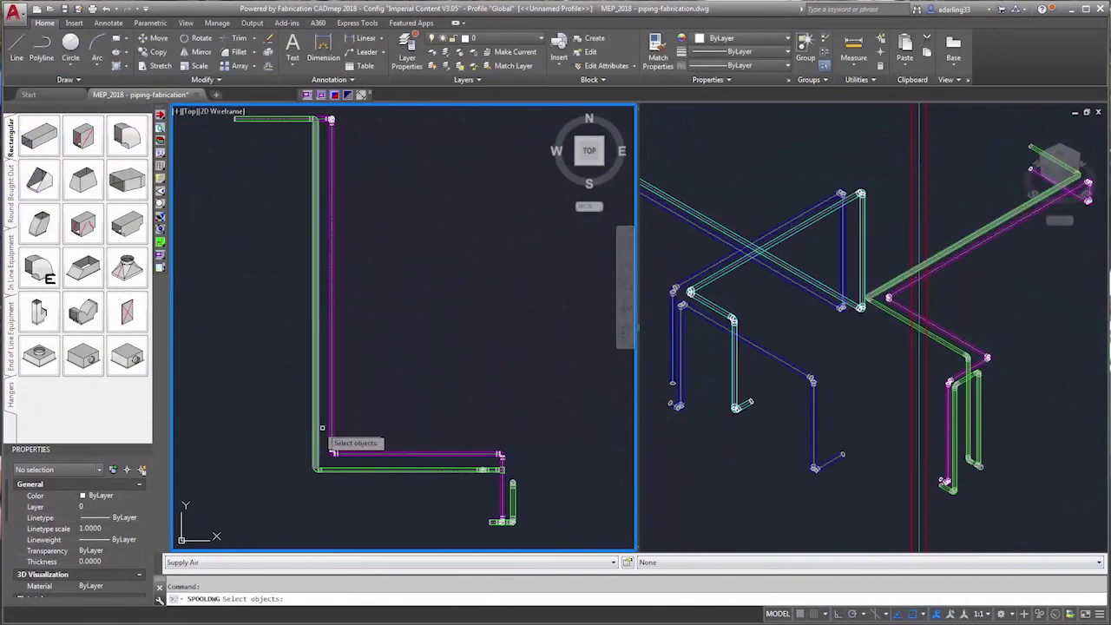
pyautogui.click(512, 462)
pyautogui.click(314, 110)
pyautogui.click(466, 508)
pyautogui.click(505, 531)
pyautogui.press('Return')
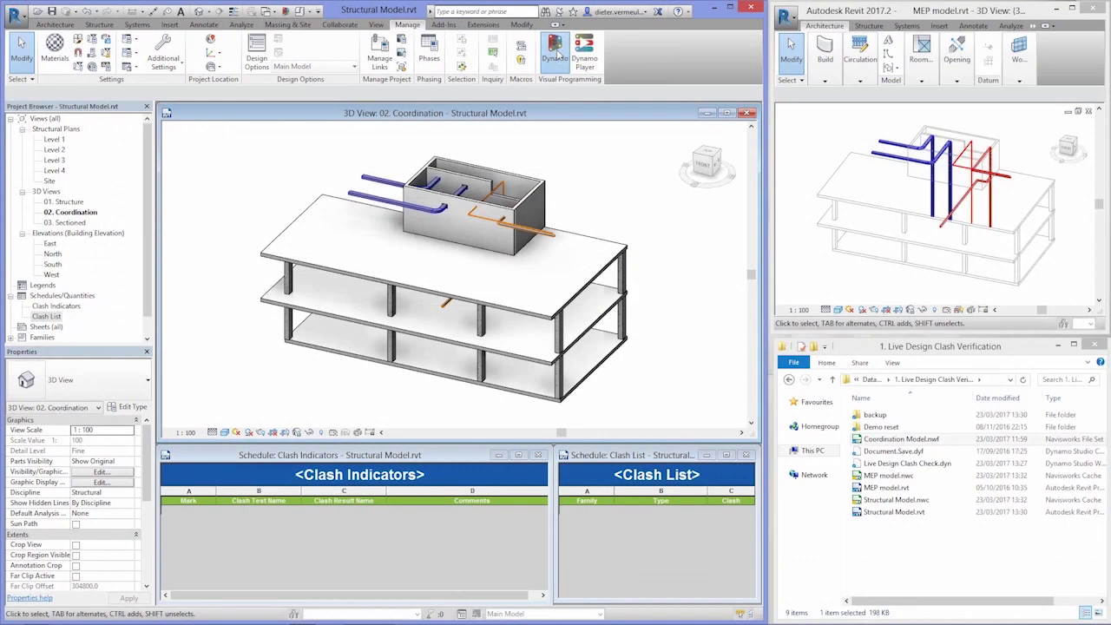
# Run Live Design Clash Check.dyn in Dynamo and zoom into the red clashing wall
pyautogui.click(555, 52)
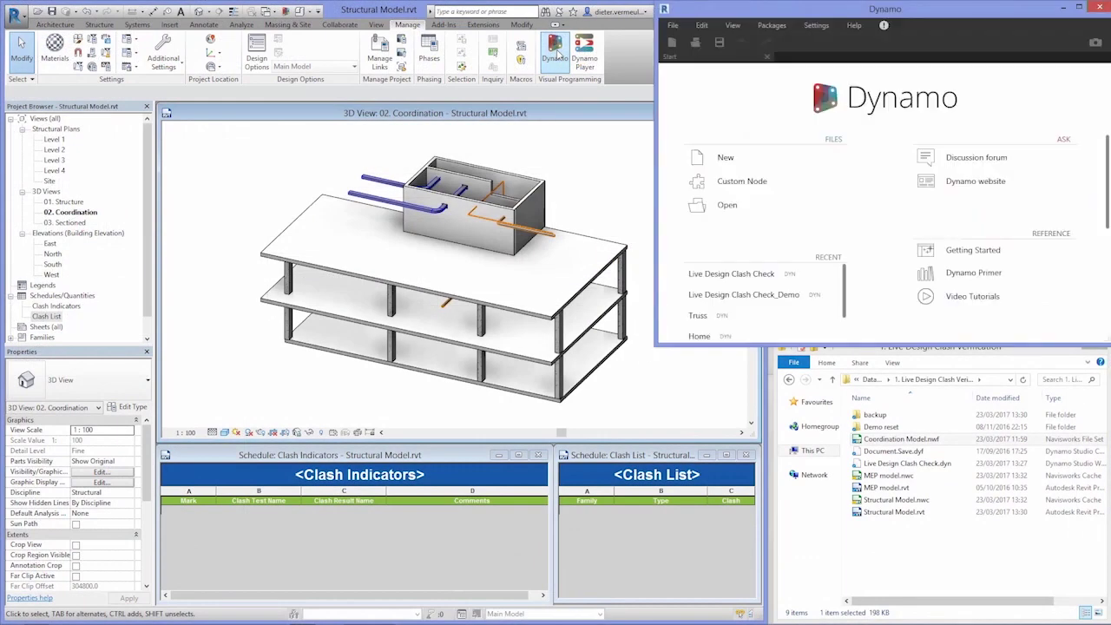
pyautogui.click(730, 274)
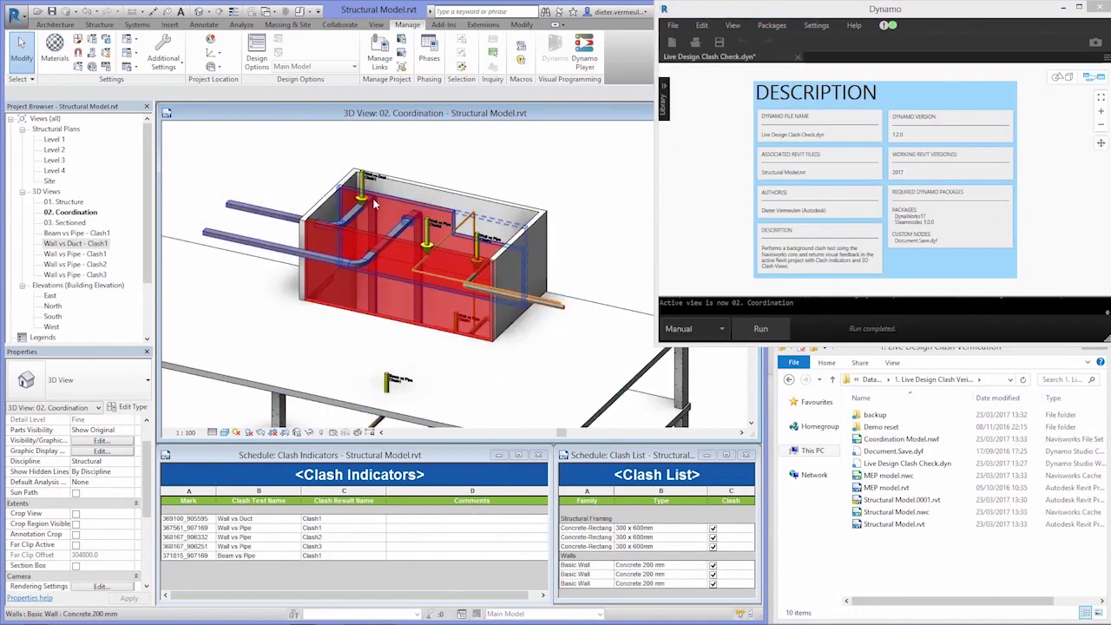
pyautogui.scroll(5, 369, 205)
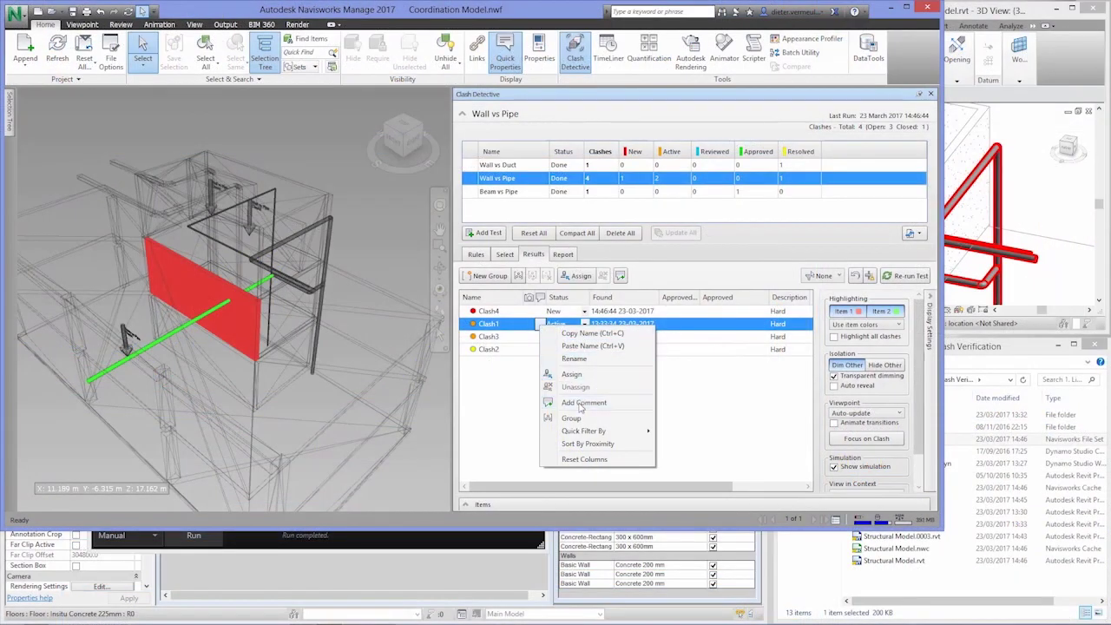
# Give Clash1 an Active comment 'To be solved on site', then generate Insight for the Revit model
pyautogui.click(583, 402)
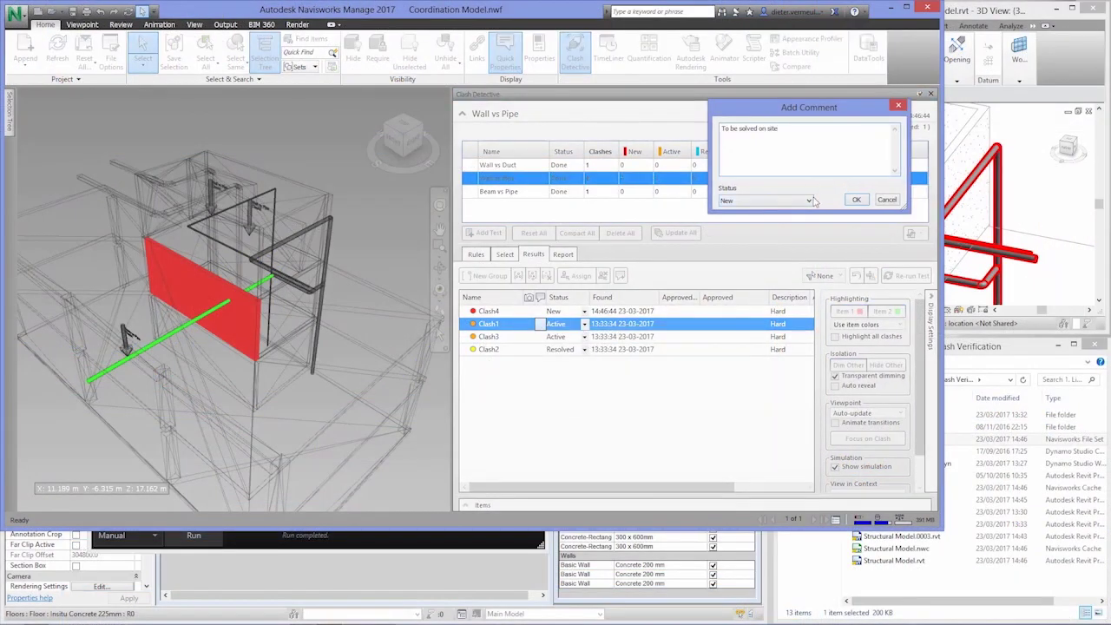
pyautogui.click(809, 201)
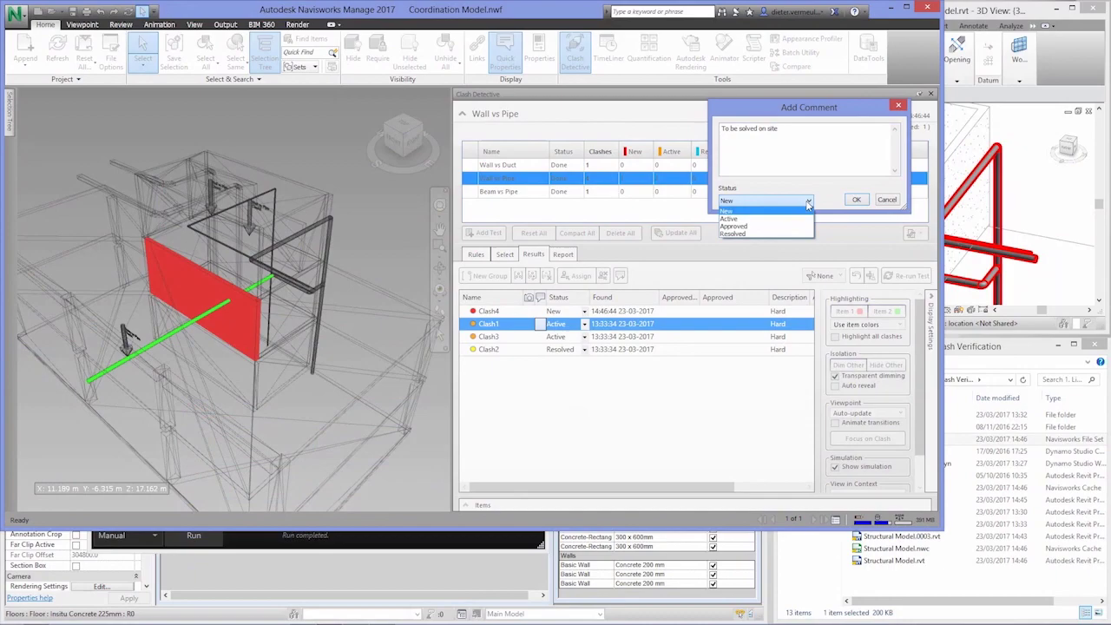
pyautogui.click(729, 218)
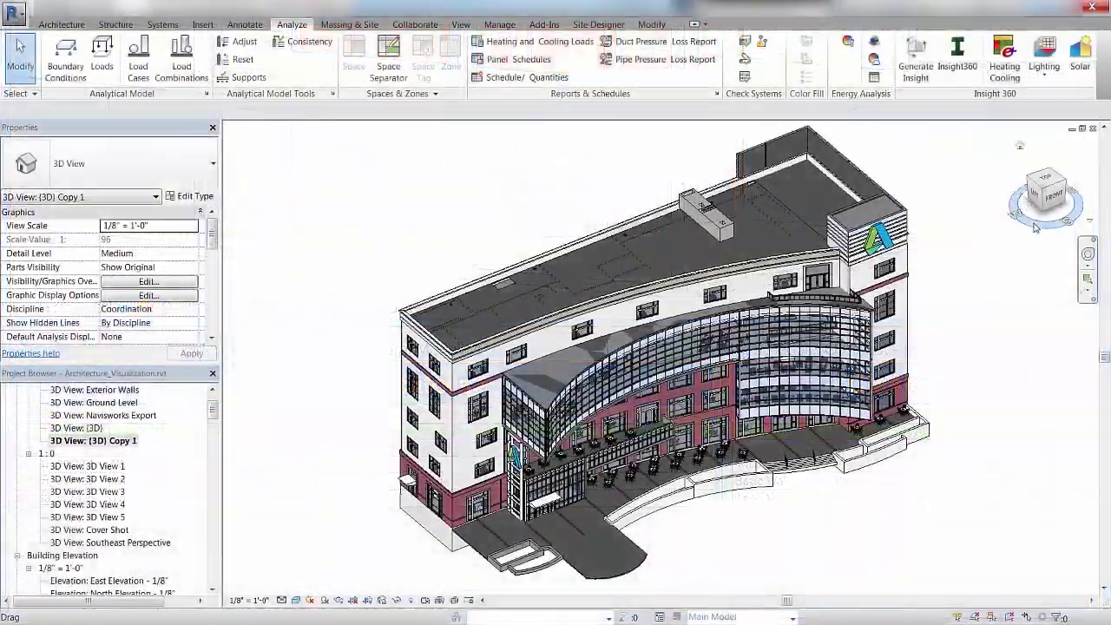
pyautogui.moveTo(1037, 200); pyautogui.dragTo(963, 212)
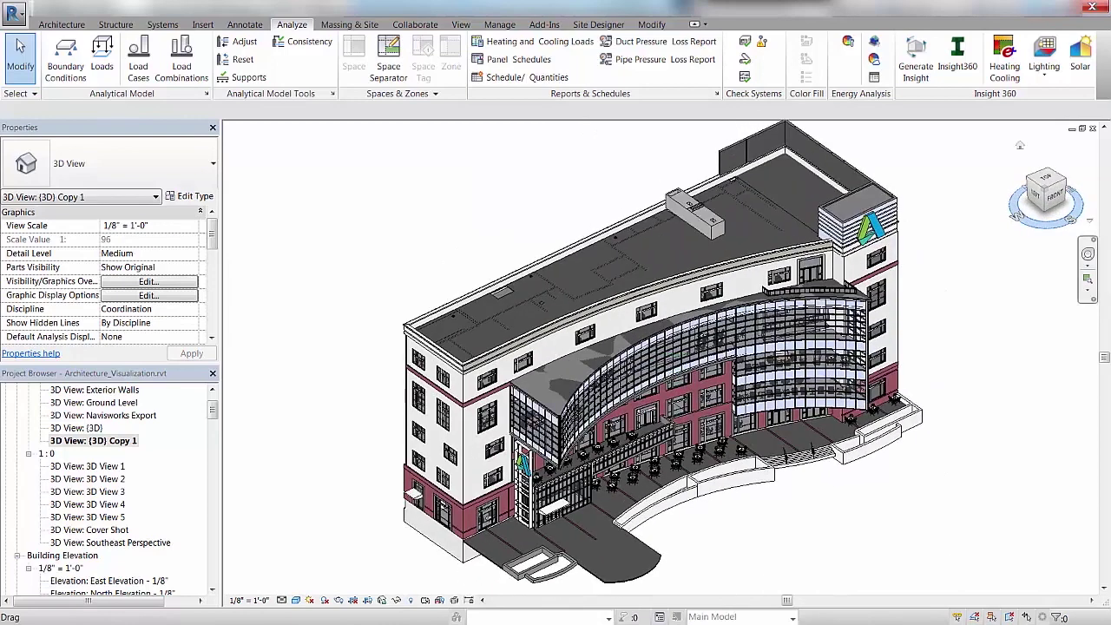
pyautogui.click(913, 62)
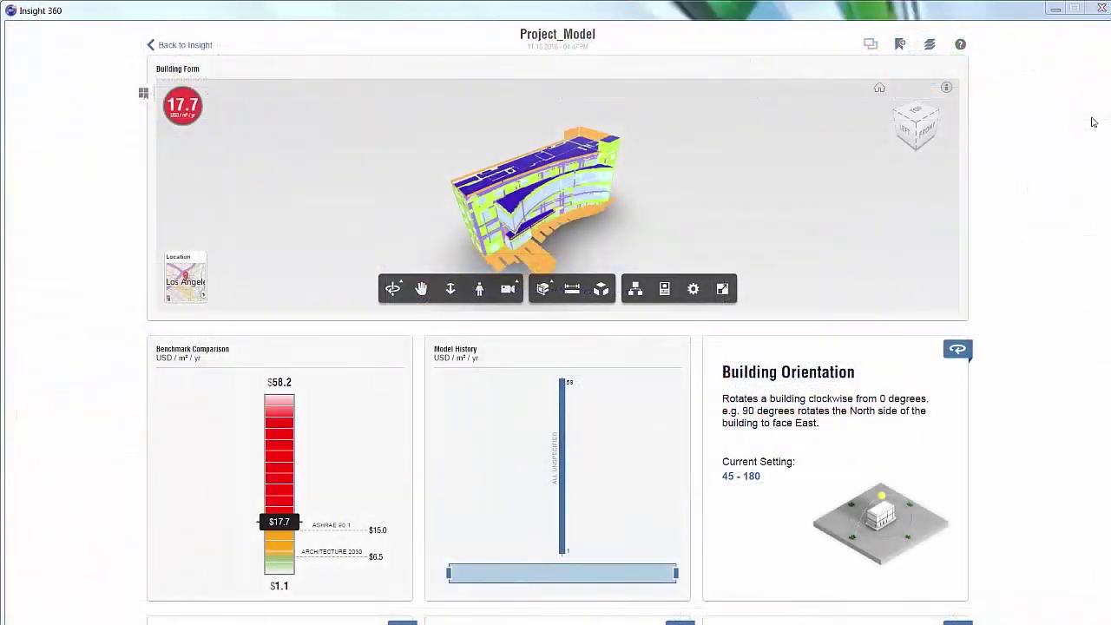
# Narrow the Insight HVAC range toward lower-cost systems
pyautogui.scroll(-5, 1069, 135)
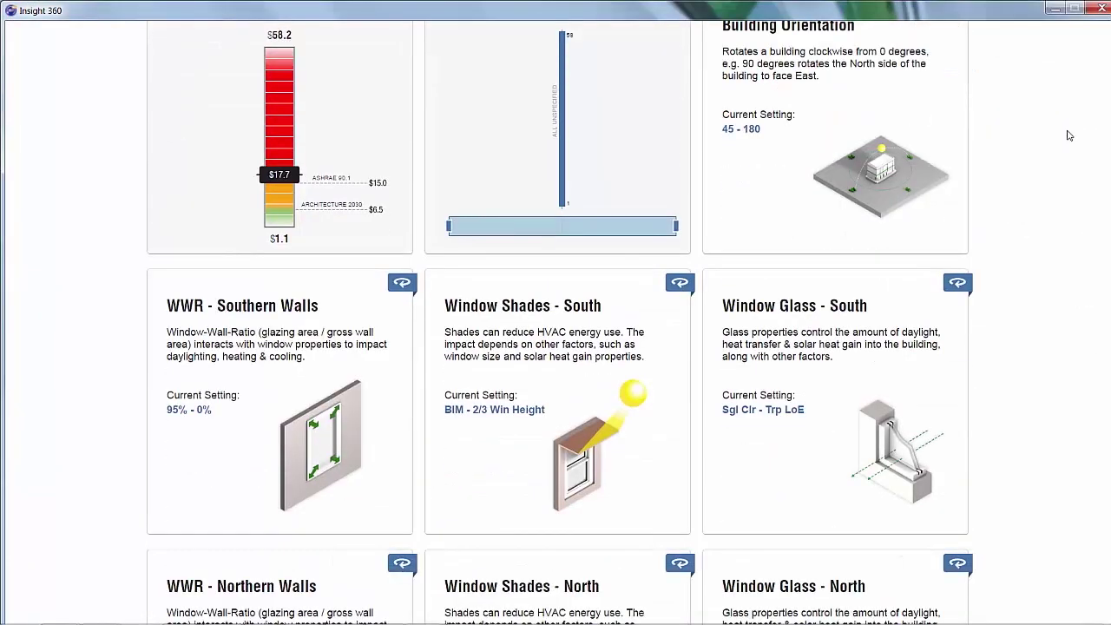
pyautogui.scroll(-15, 1068, 136)
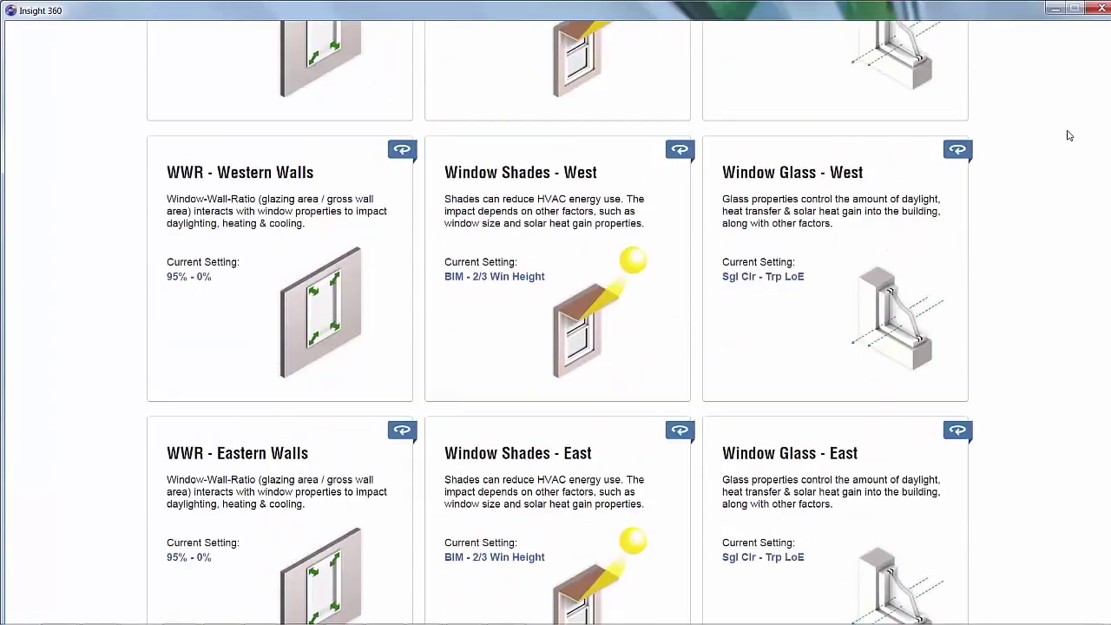
pyautogui.scroll(-2, 1069, 135)
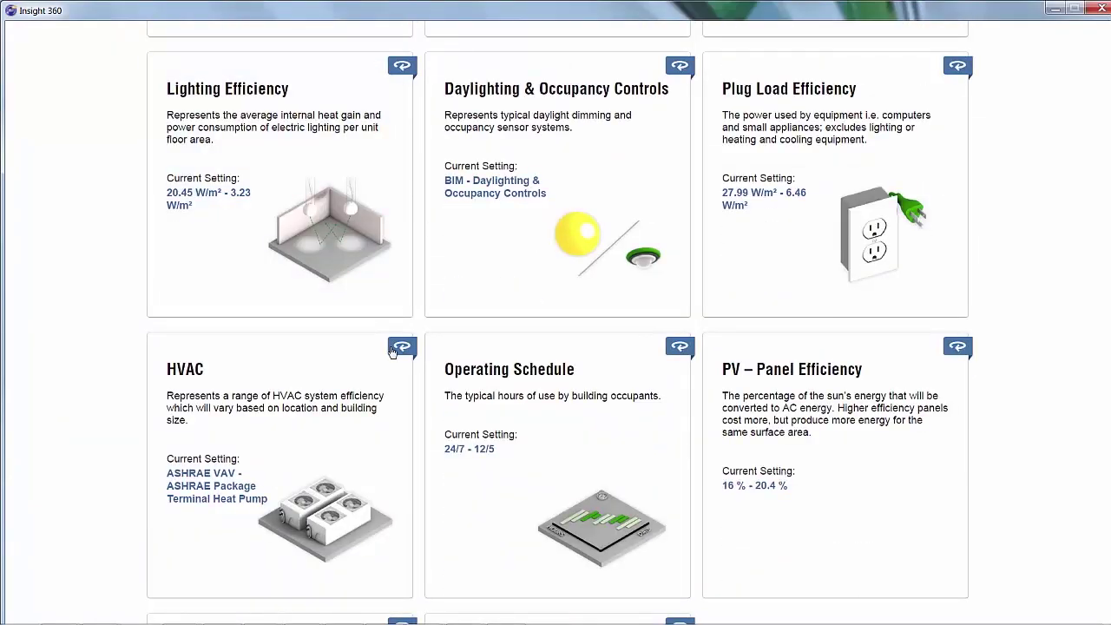
pyautogui.moveTo(369, 344)
pyautogui.click(239, 443)
pyautogui.moveTo(484, 546); pyautogui.dragTo(596, 543)
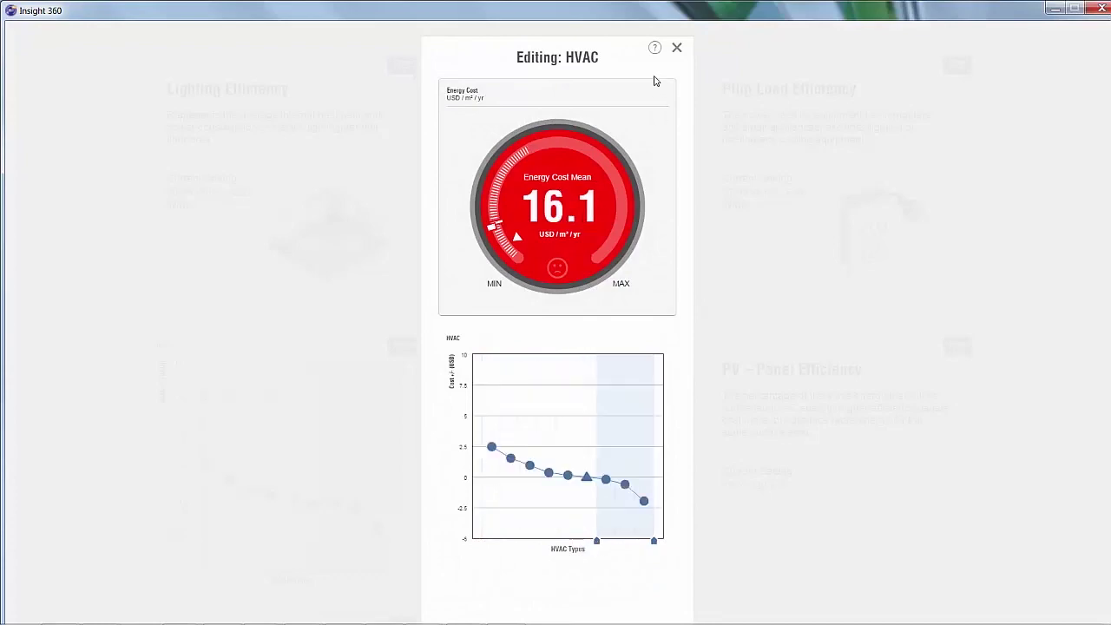
pyautogui.click(695, 101)
# Narrow Lighting Efficiency to more efficient options and send the model to Navisworks Manage 2017
pyautogui.click(406, 137)
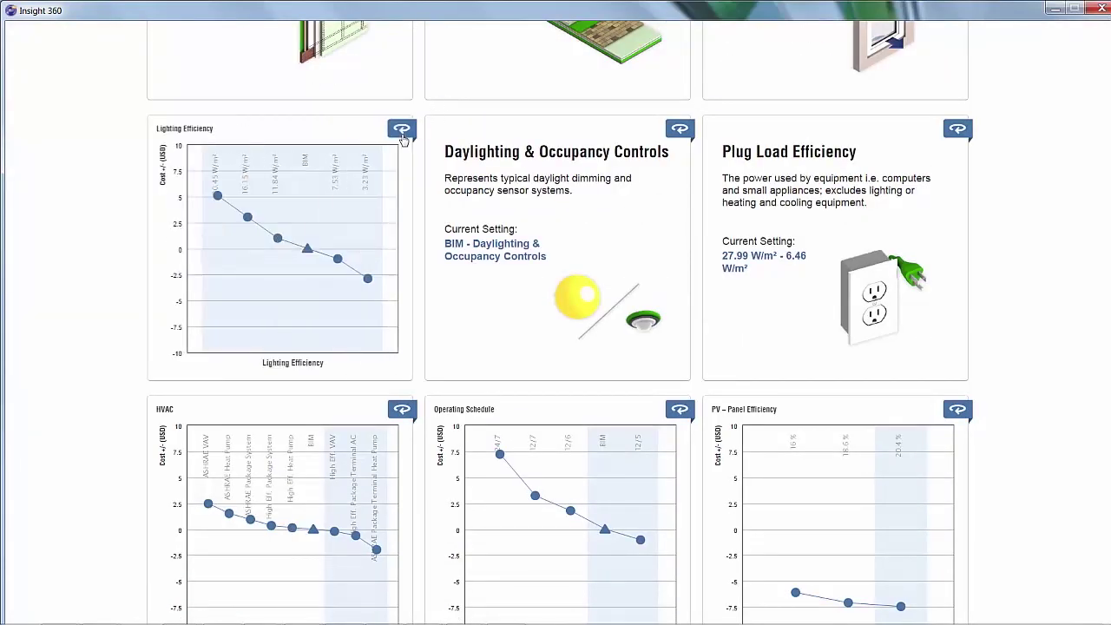
pyautogui.click(270, 252)
pyautogui.moveTo(483, 546); pyautogui.dragTo(574, 542)
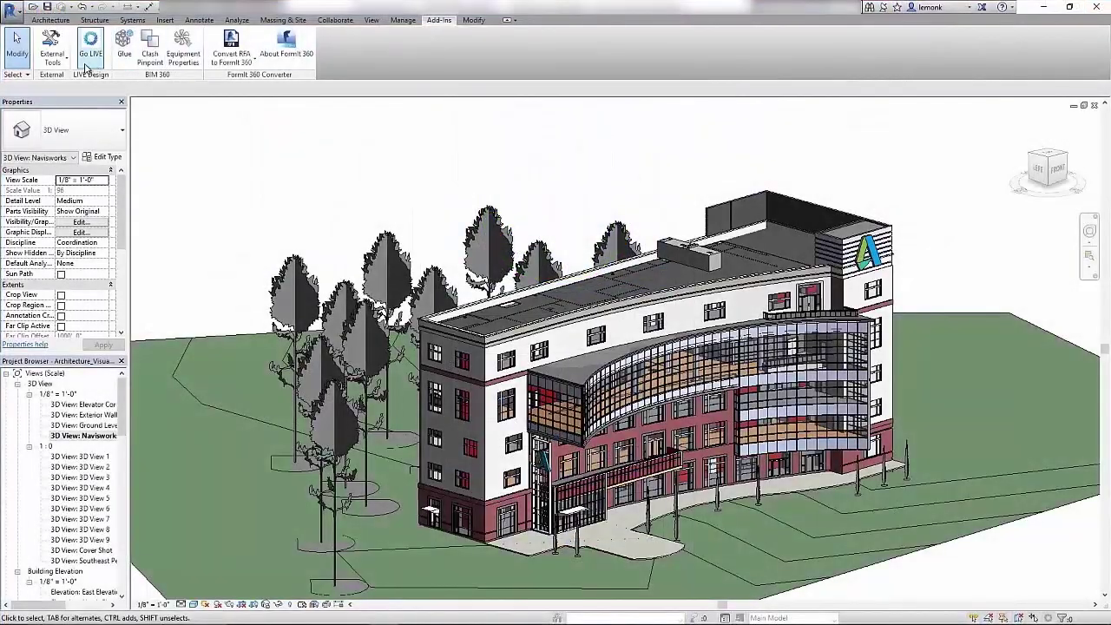
pyautogui.click(64, 62)
pyautogui.click(77, 77)
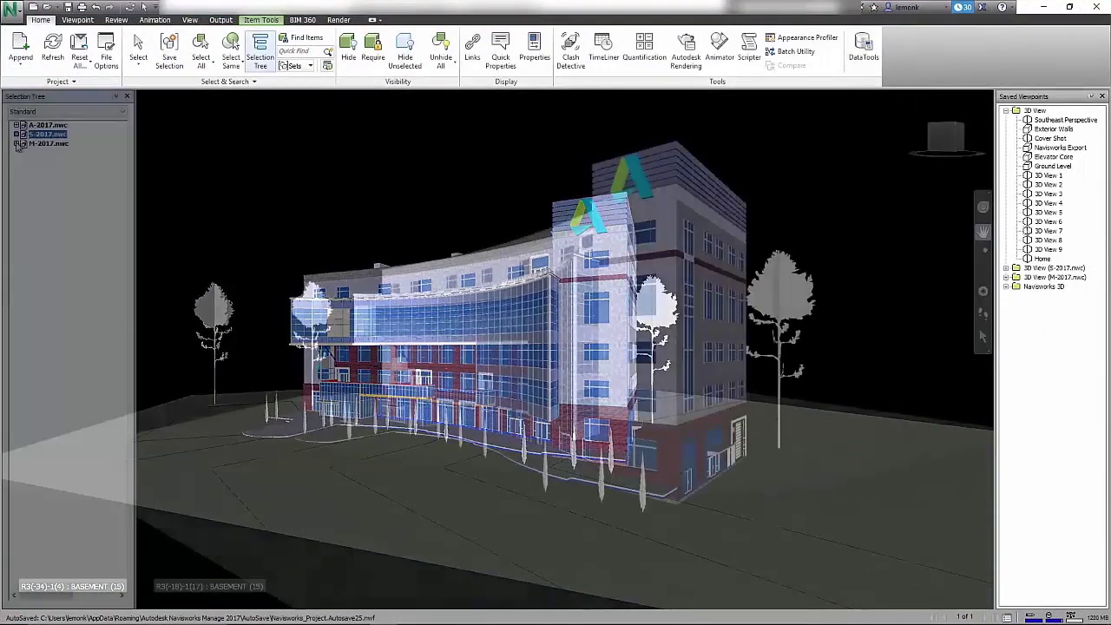
# Select S-2017.nwc and add a new clash test, Test 1, in Clash Detective
pyautogui.click(44, 126)
pyautogui.click(44, 135)
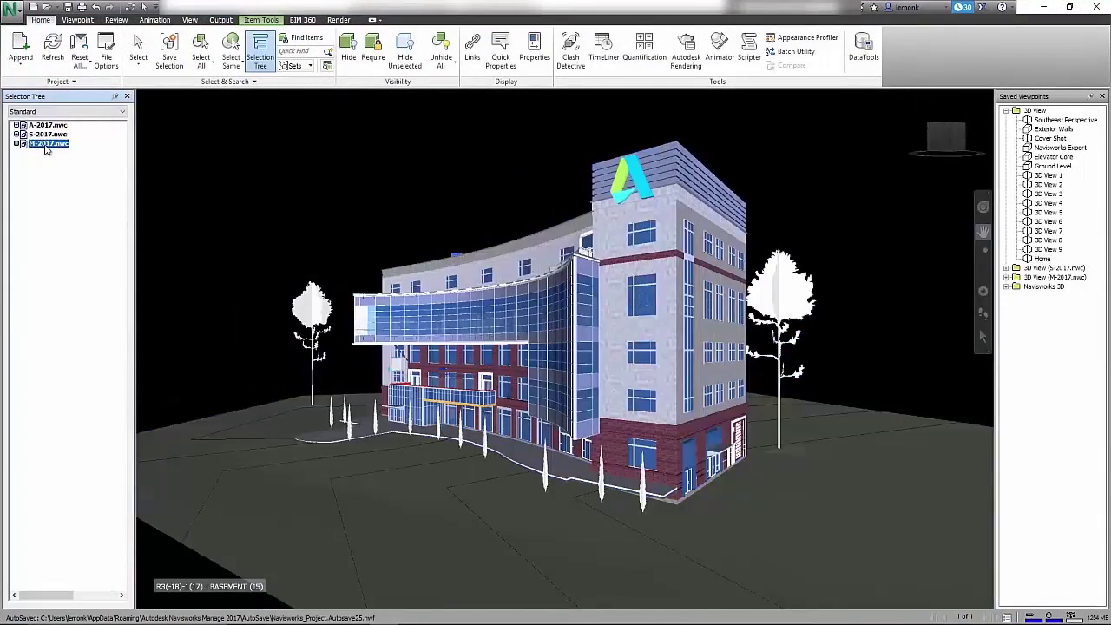
pyautogui.click(570, 54)
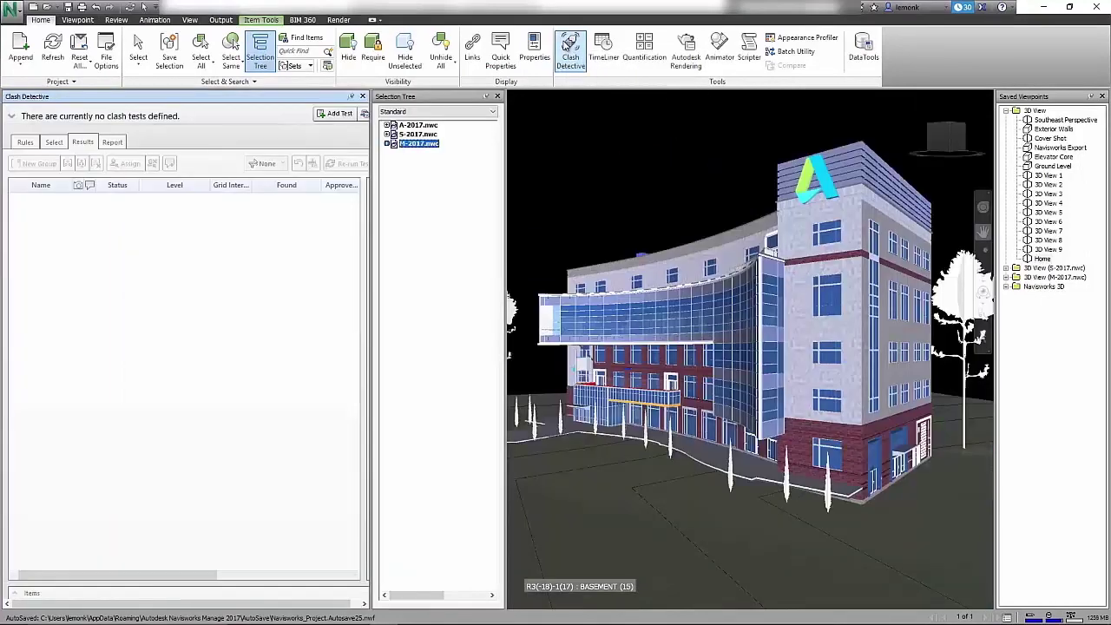
pyautogui.click(335, 113)
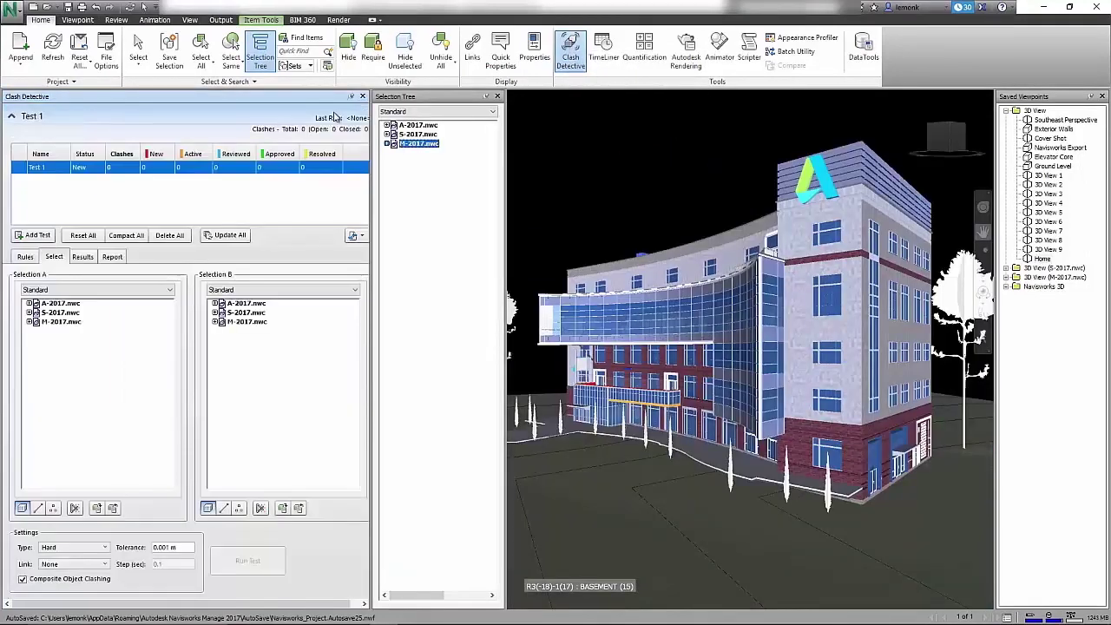
# Test M-2017's LEVEL 1 against S-2017's 1-LEVEL_1-TOF and mark Clash1 Reviewed
pyautogui.click(28, 322)
pyautogui.click(64, 340)
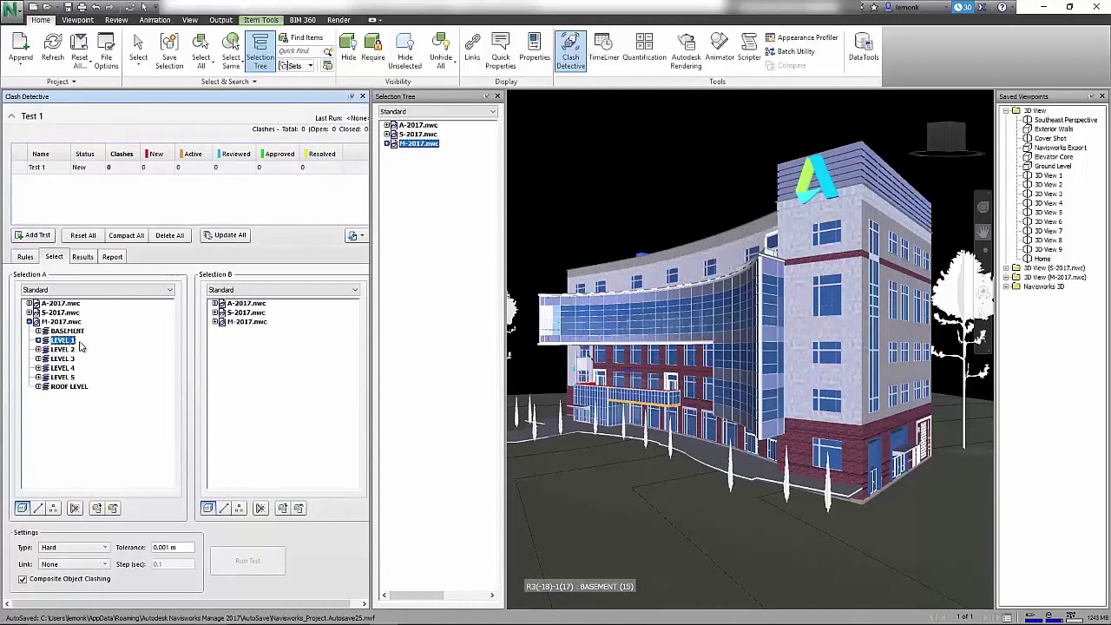
pyautogui.click(214, 312)
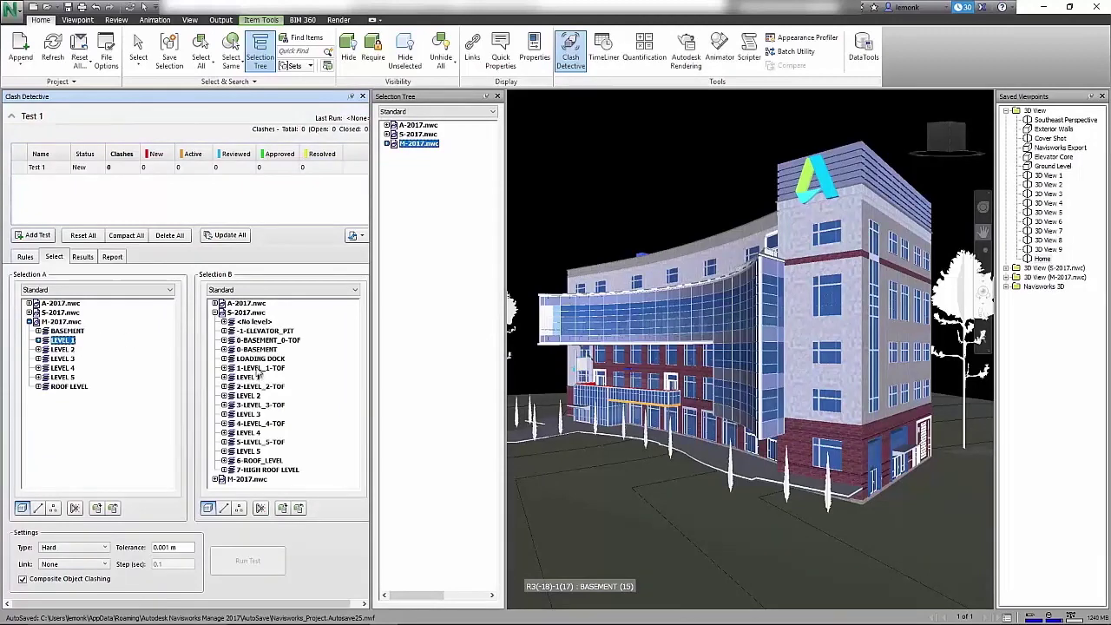
pyautogui.click(248, 559)
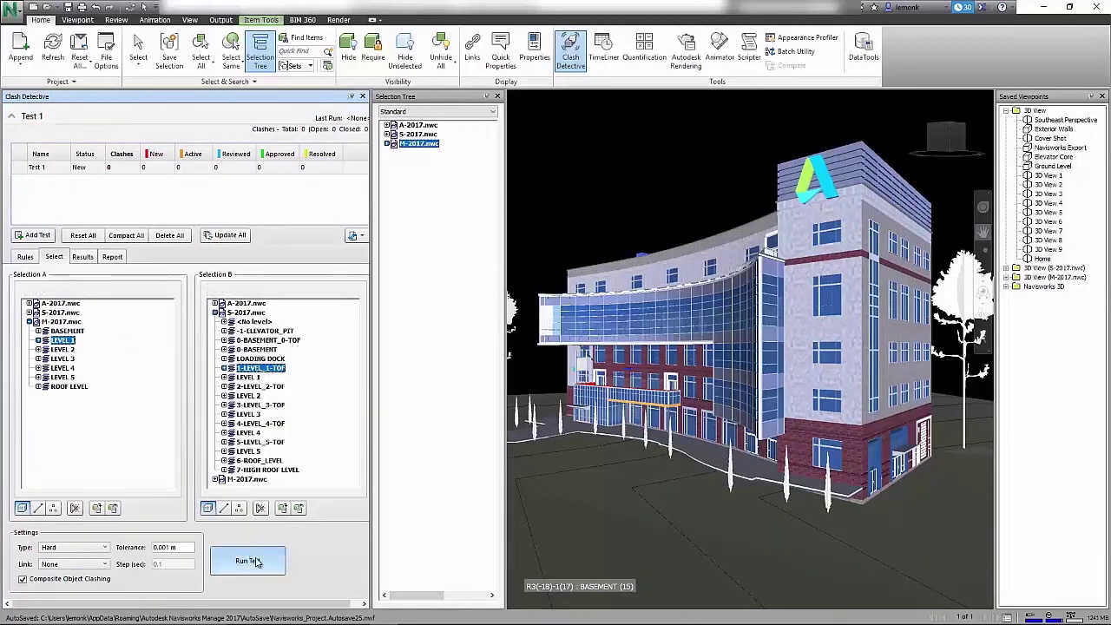
pyautogui.click(132, 313)
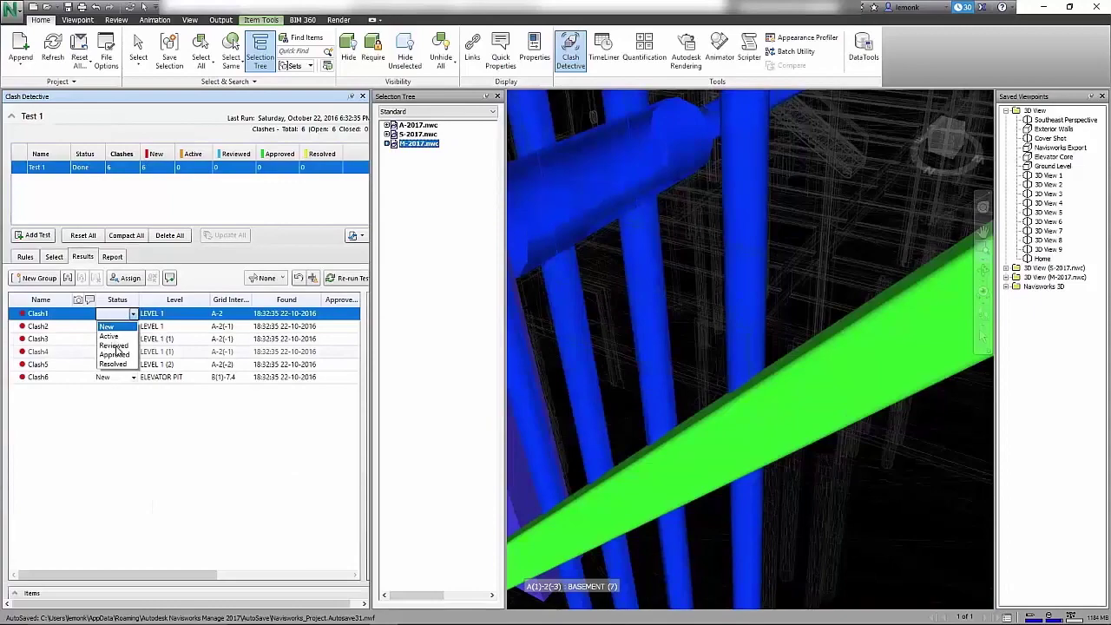
pyautogui.click(113, 345)
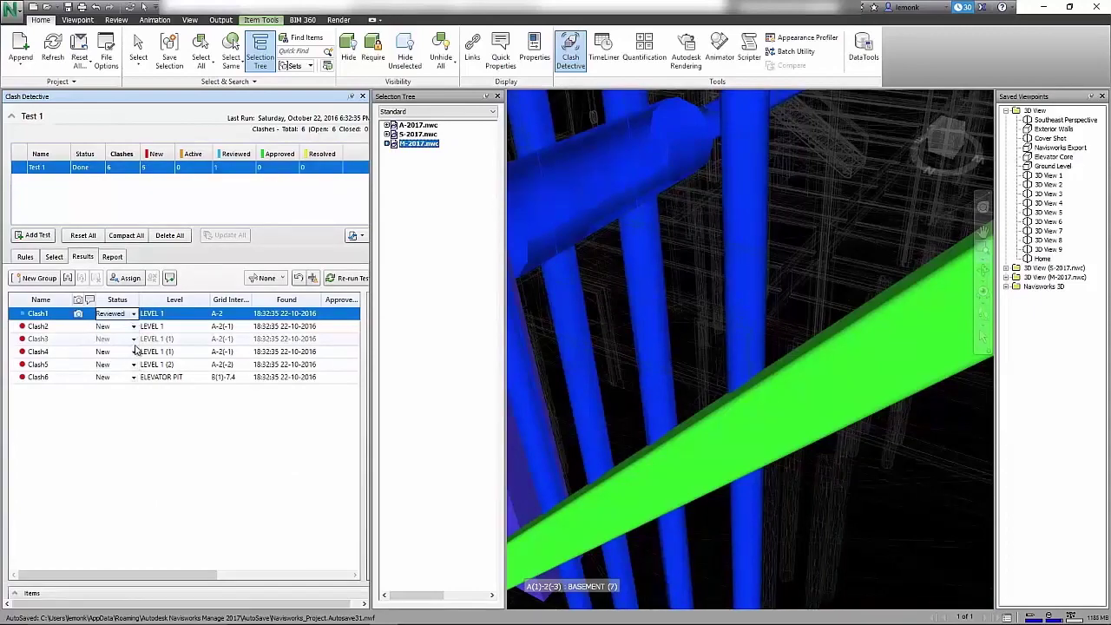